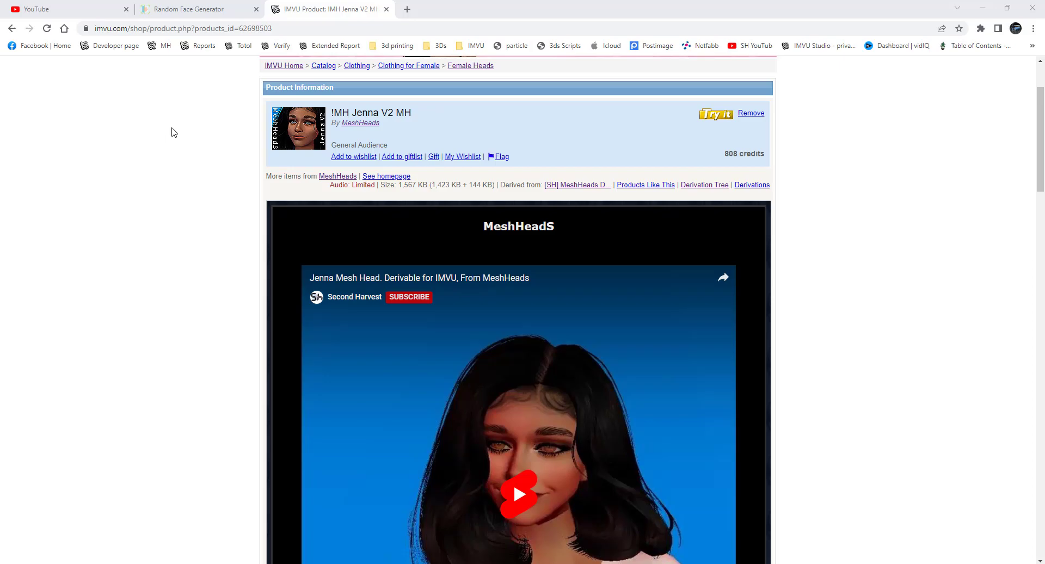
- Select the product ID 62698503 in the page address
click(269, 28)
drag(270, 27, 239, 28)
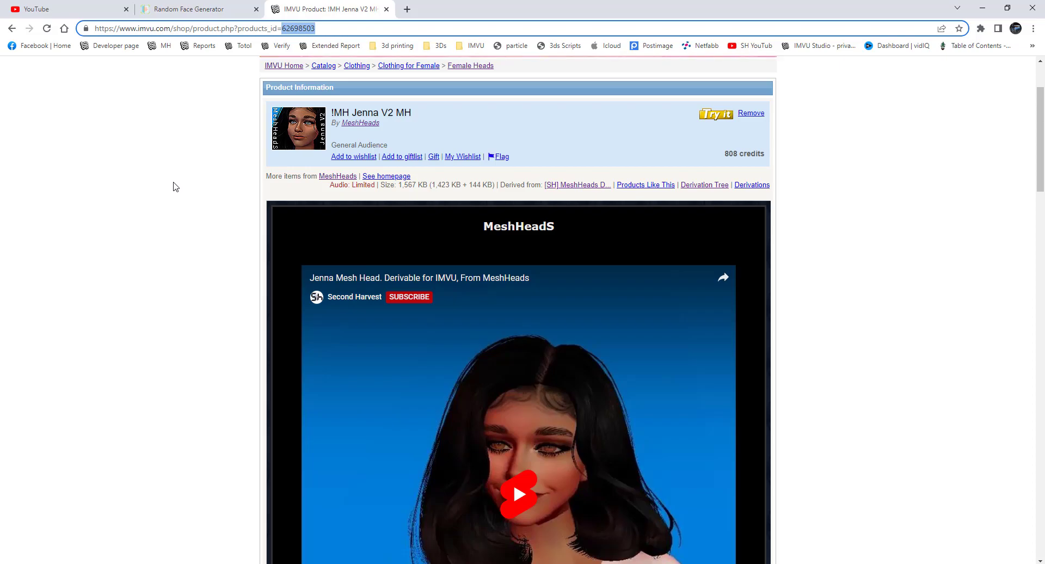
click(196, 254)
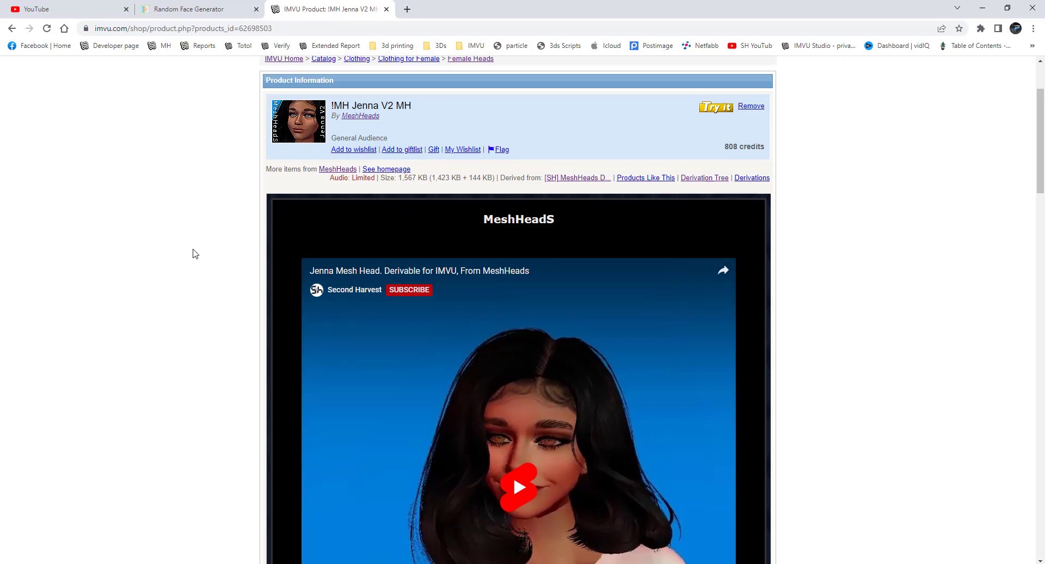
- Scroll down the Jenna V2 product page to the full-face mask texture and right-click it
scroll(195, 254, down, 6)
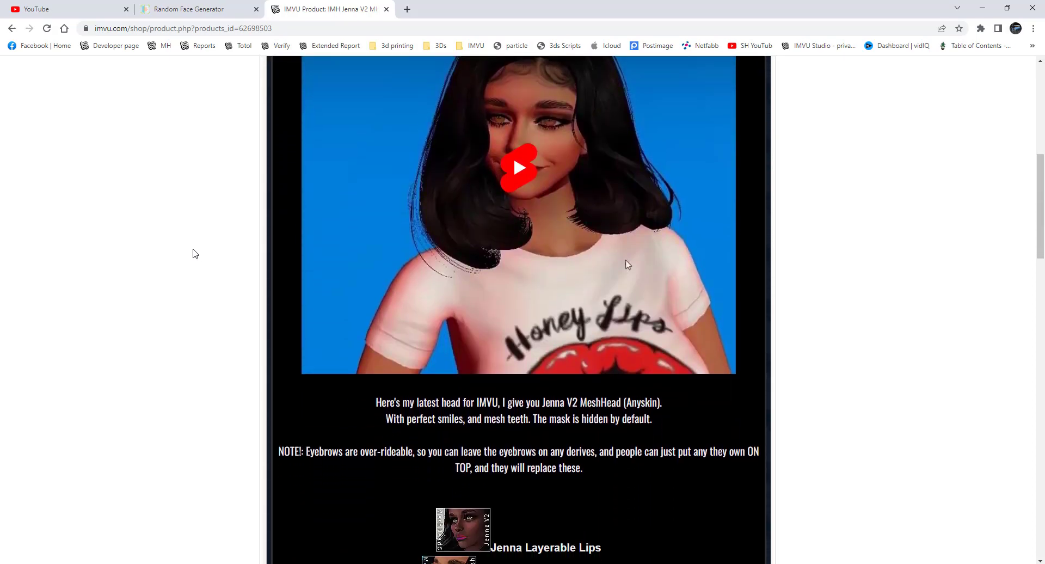
scroll(195, 254, down, 4)
scroll(195, 253, down, 4)
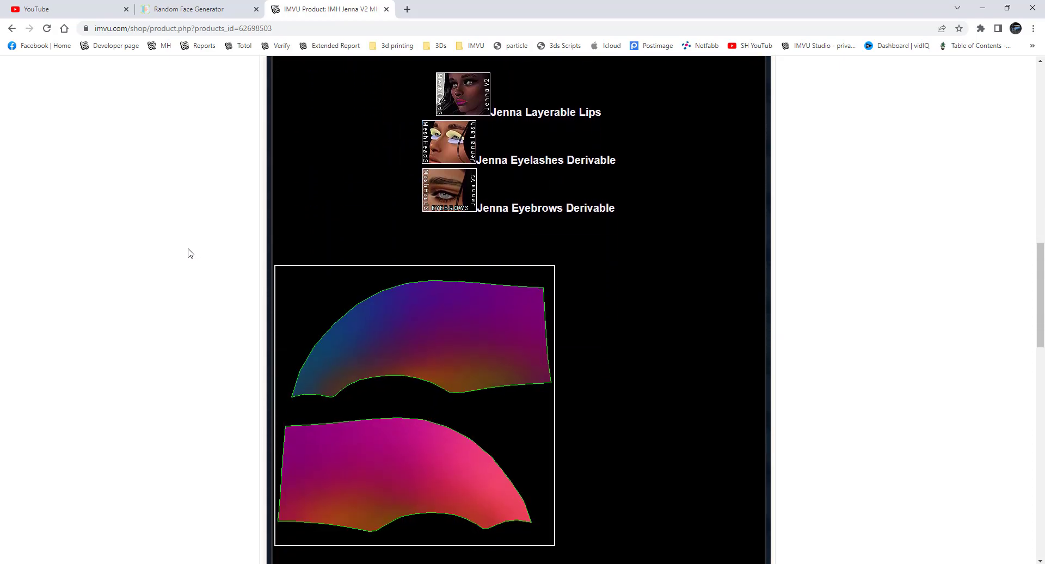
scroll(190, 253, down, 4)
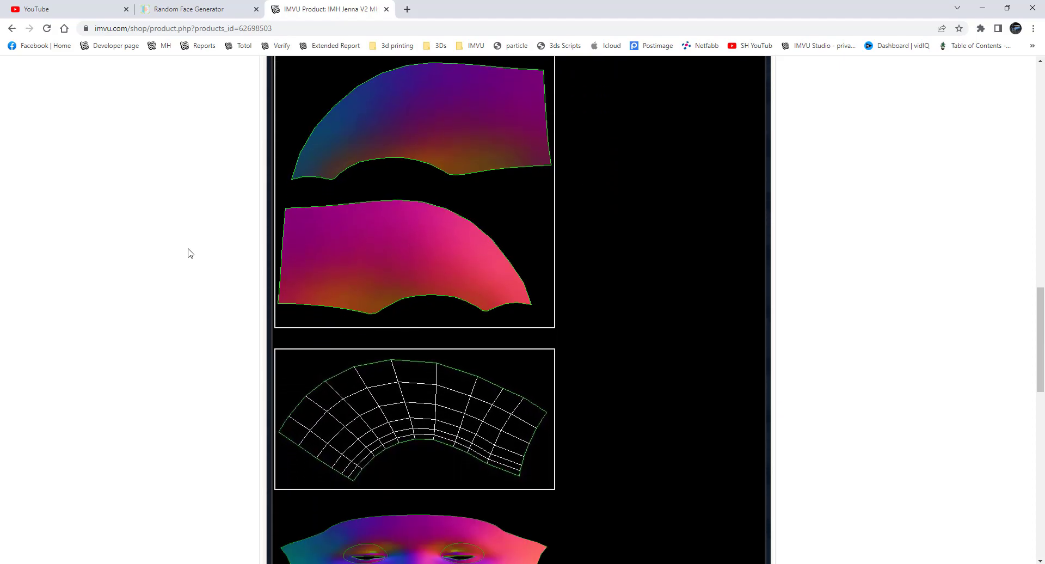
scroll(190, 253, down, 1)
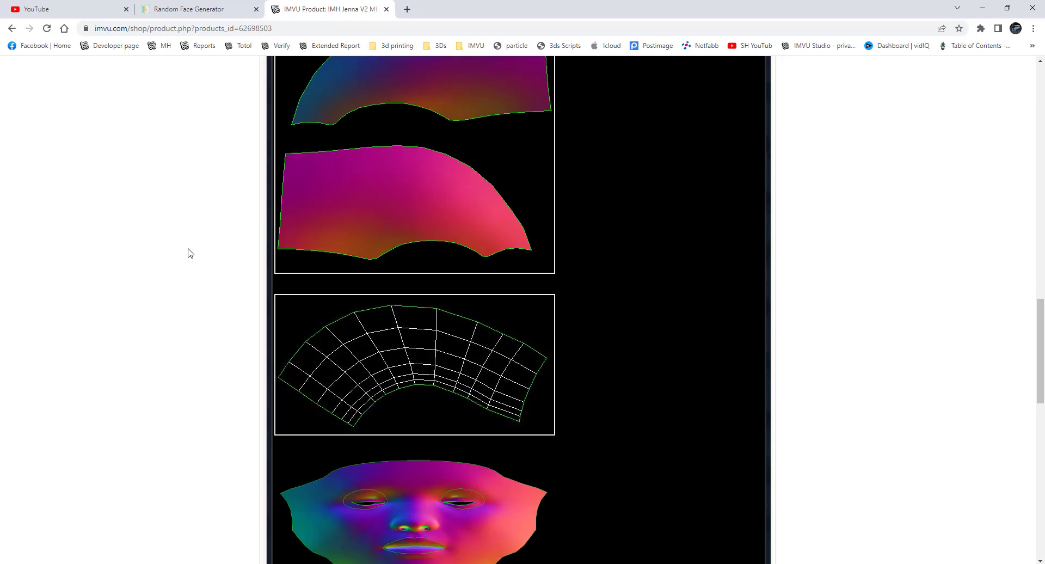
scroll(190, 253, down, 3)
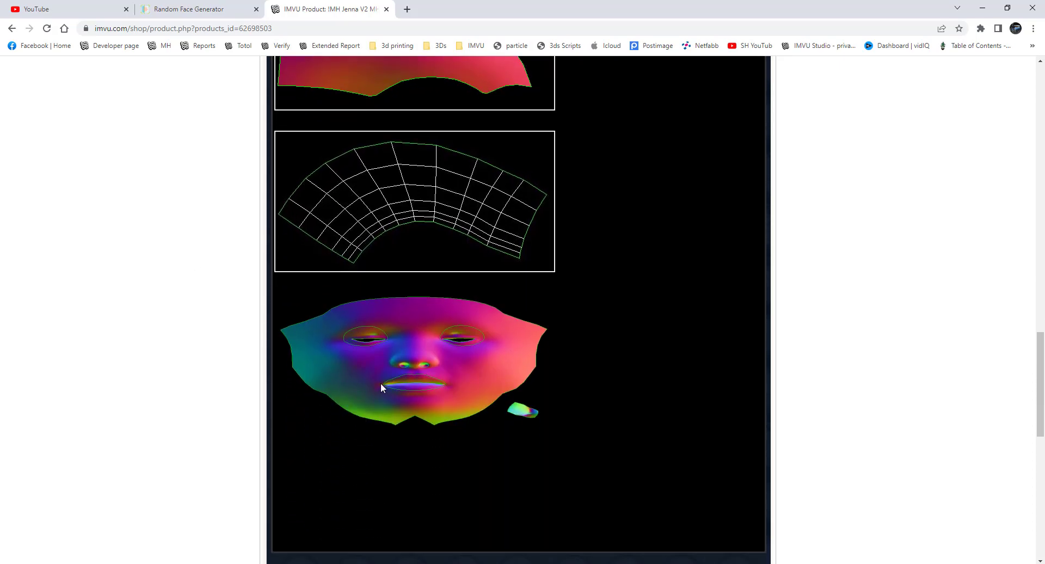
right_click(436, 364)
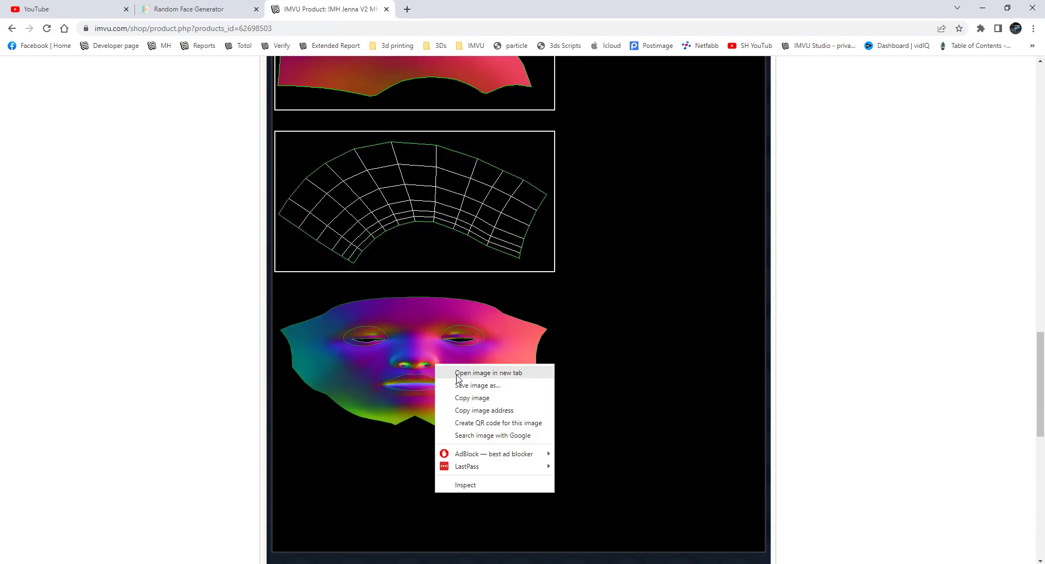
- Open the face texture in a new tab as V2MaskTemplate on Postimages, then return to the face generator
click(497, 372)
click(500, 8)
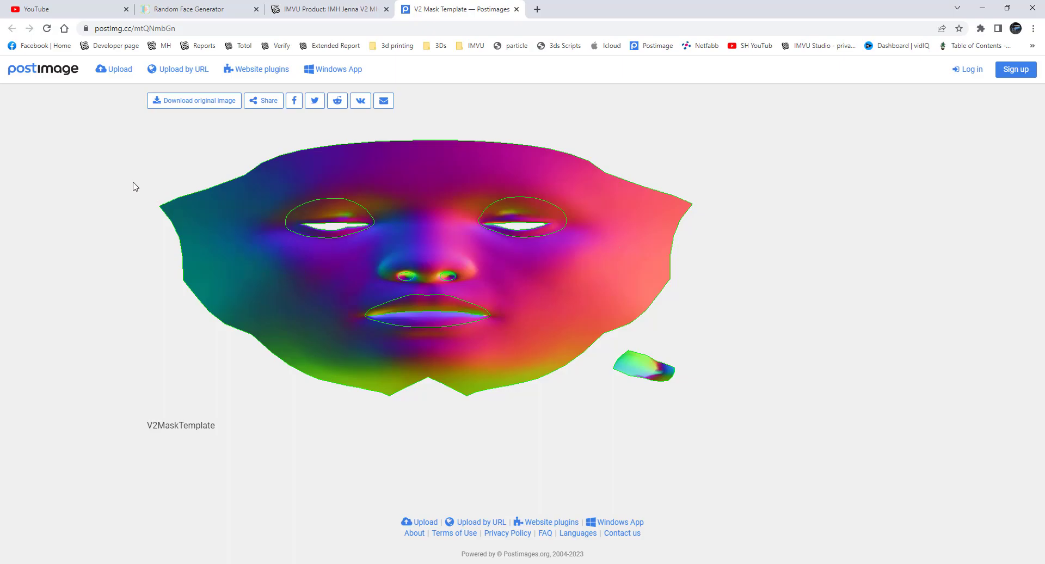
click(190, 11)
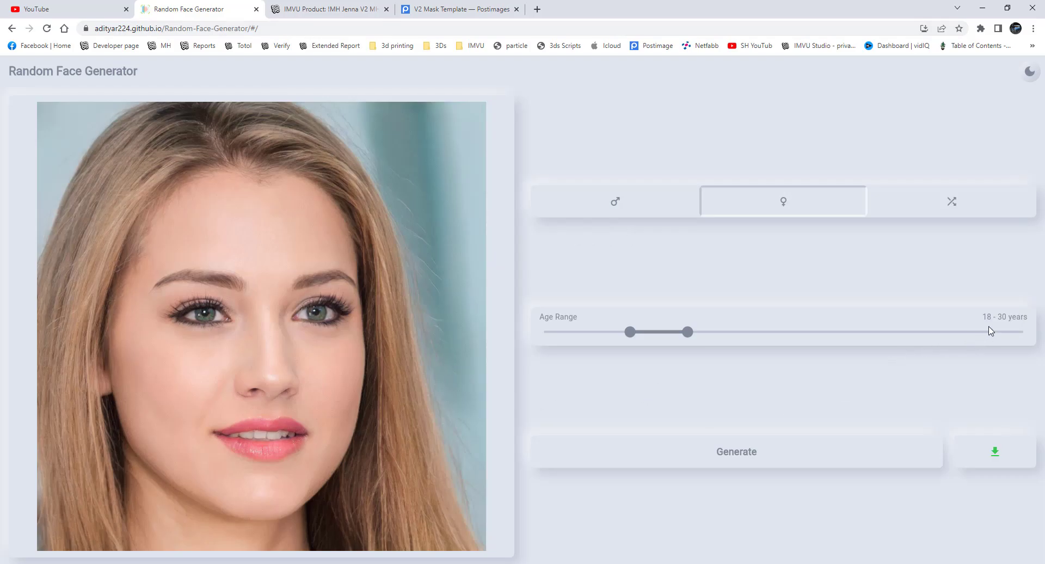
- Regenerate female faces about ten times, skipping red-haired and brunette results, until a smiling blonde appears
click(301, 24)
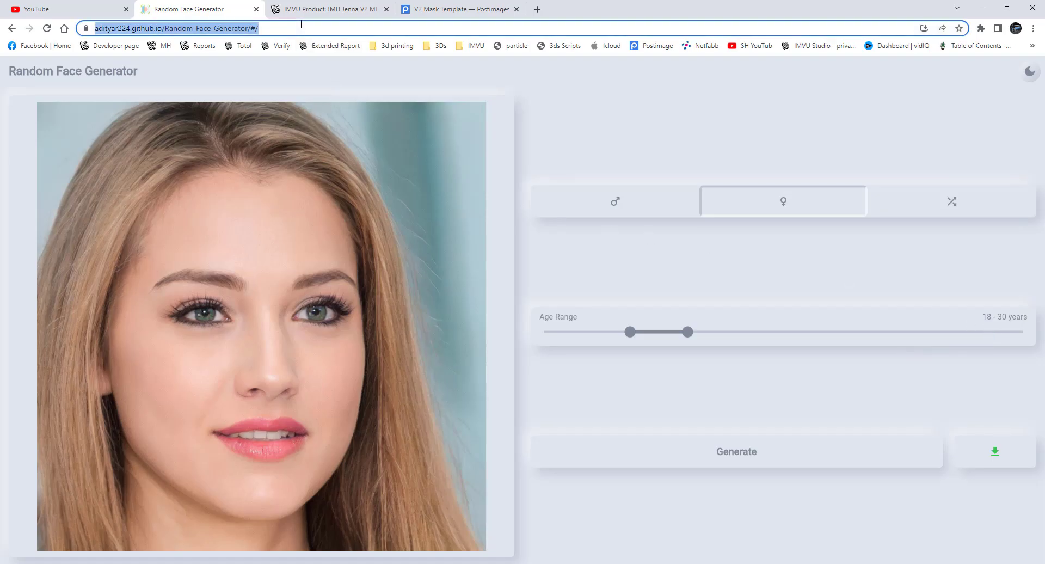
click(734, 456)
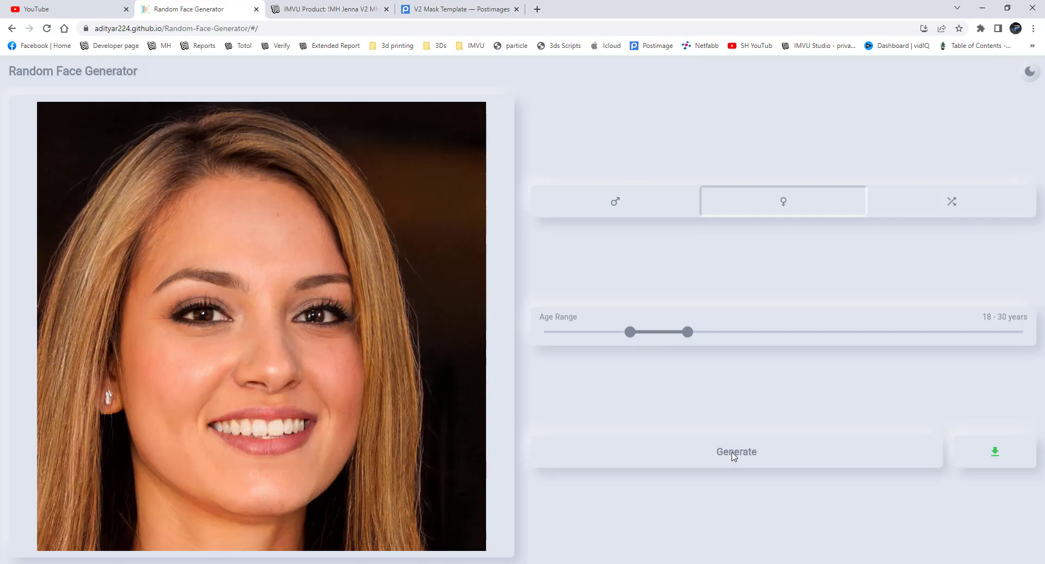
click(735, 456)
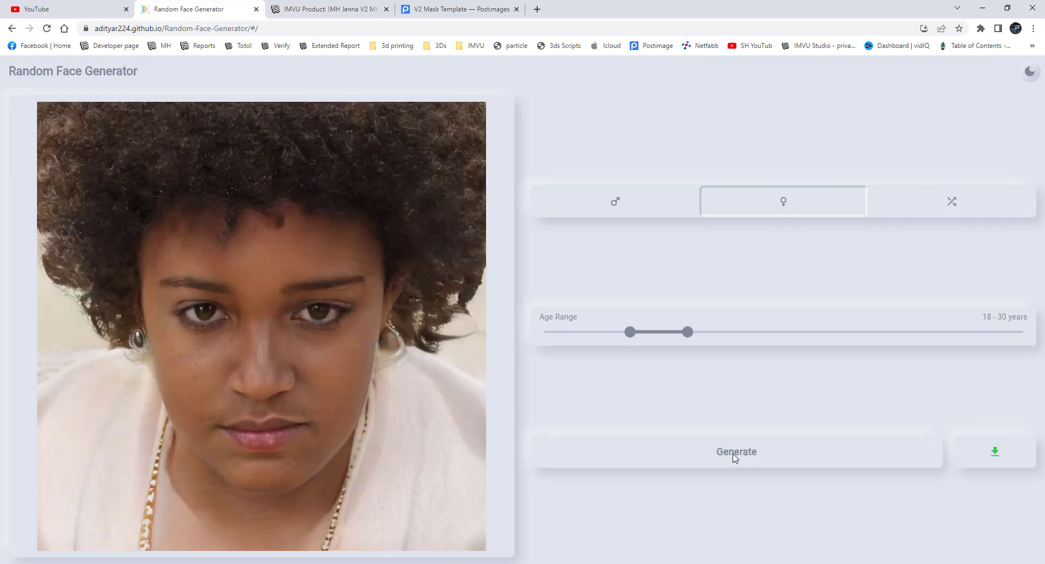
click(734, 457)
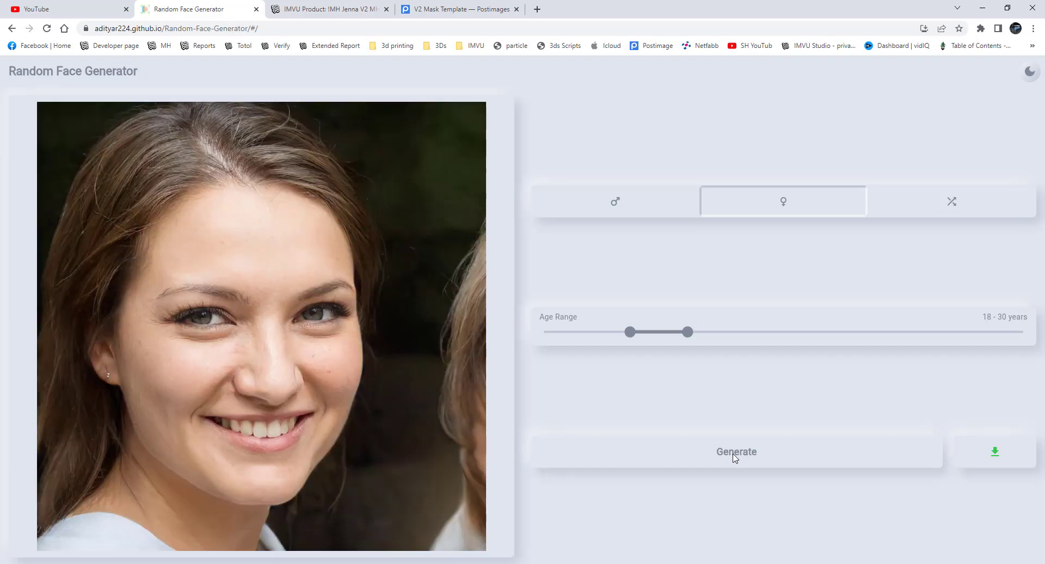
click(735, 458)
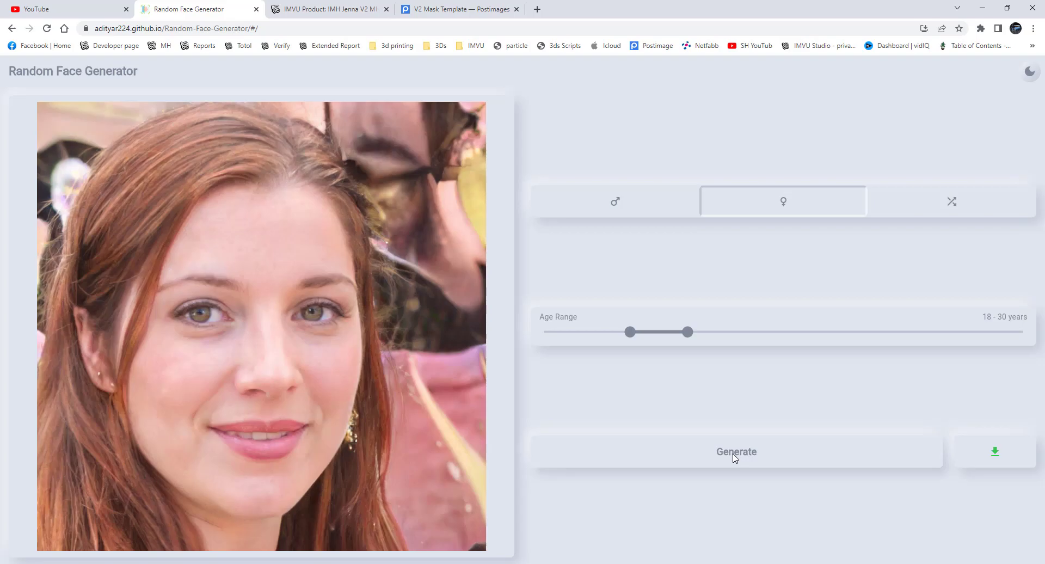
click(735, 458)
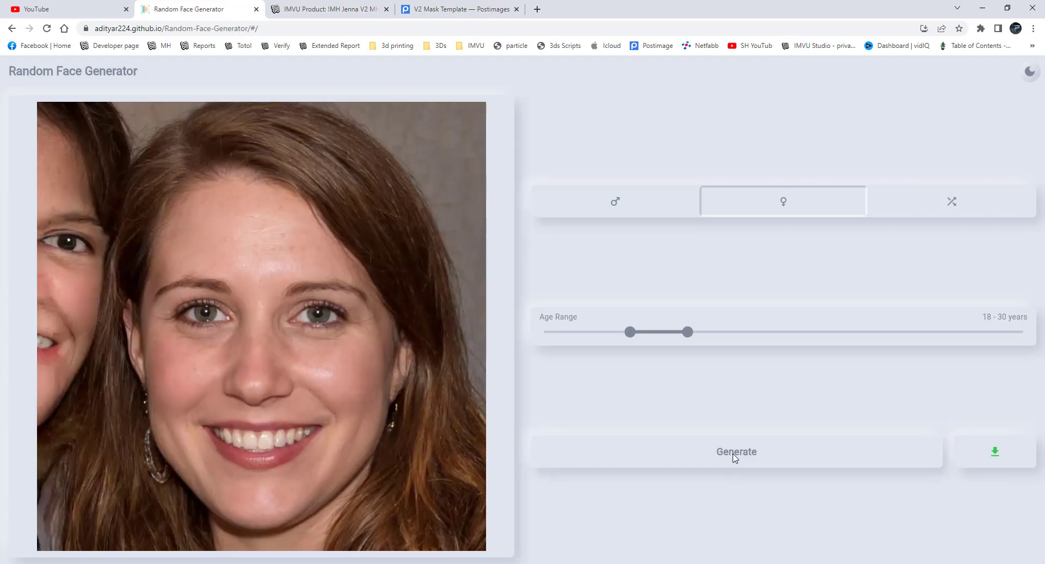
click(734, 458)
click(735, 457)
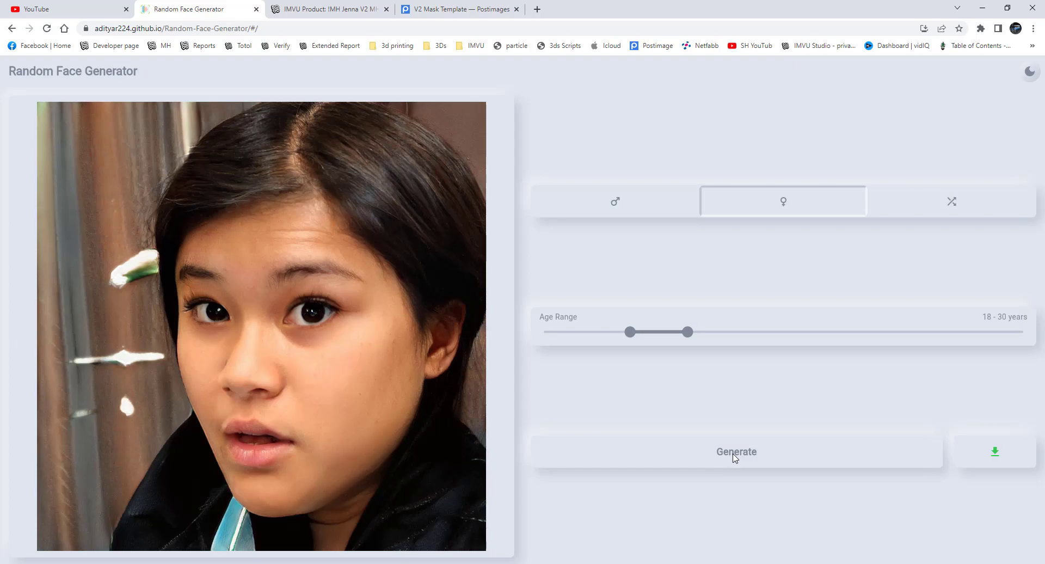
click(735, 458)
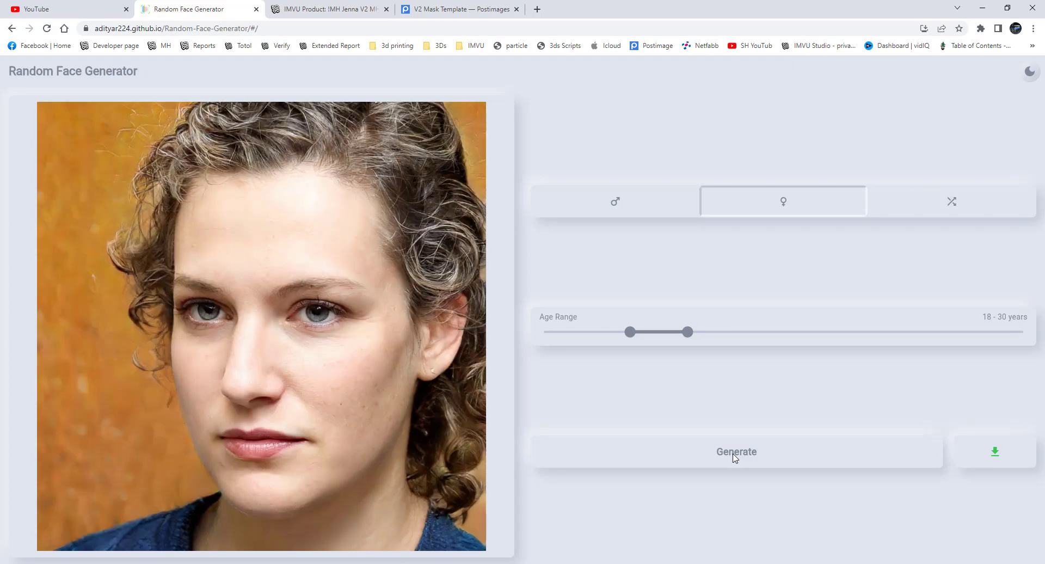
click(735, 458)
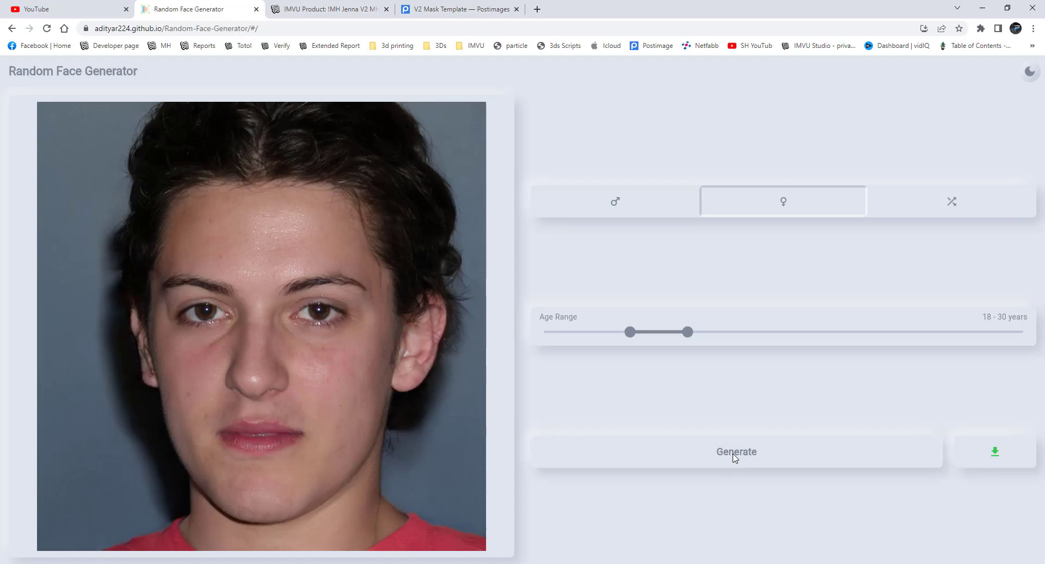
click(735, 458)
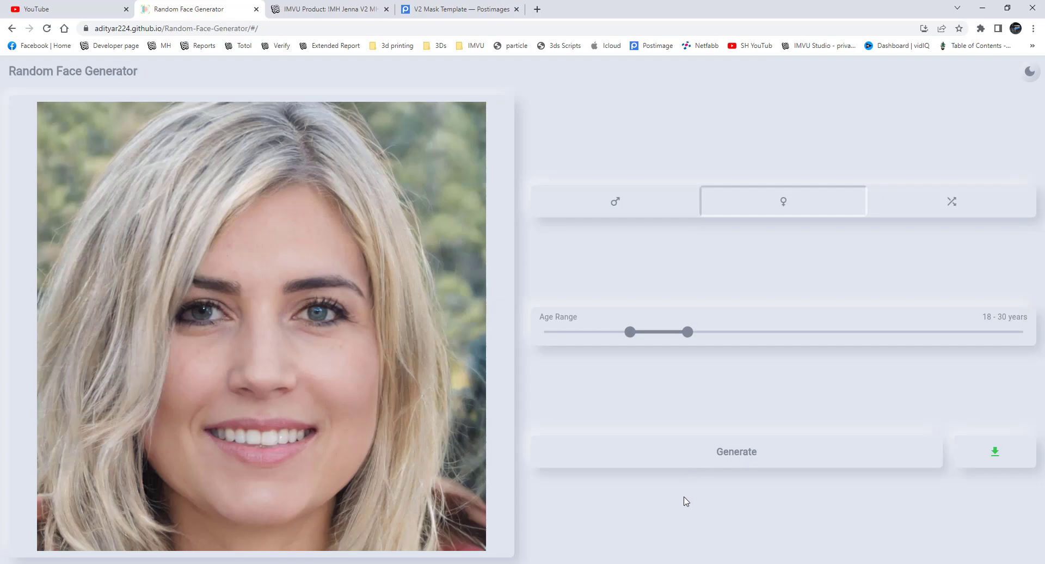
- Download the blonde face, move V2-Mask-Template.png aside, and bring Untitled-1 to the front
click(995, 453)
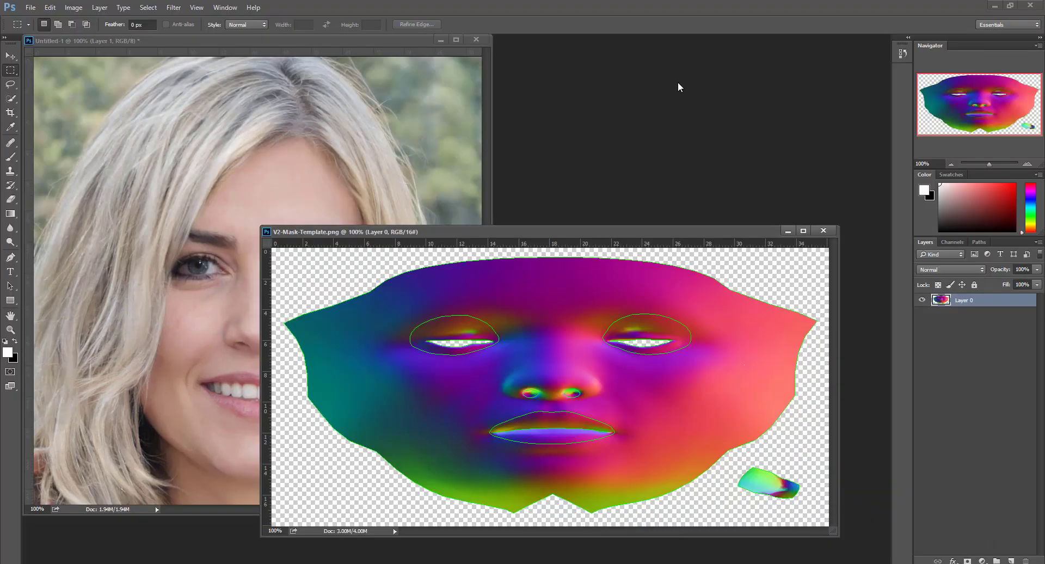
drag(647, 232, 662, 146)
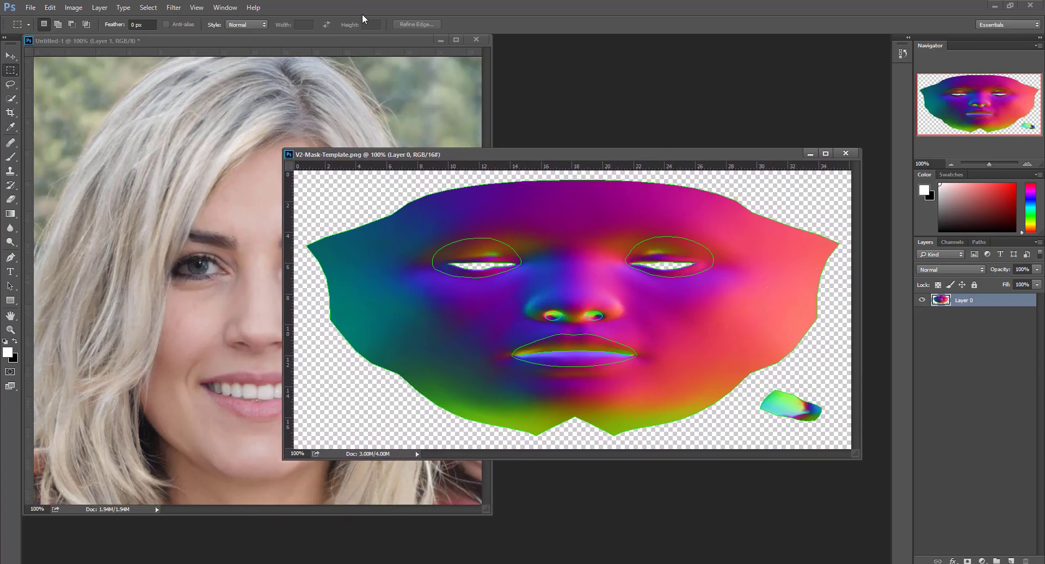
click(354, 42)
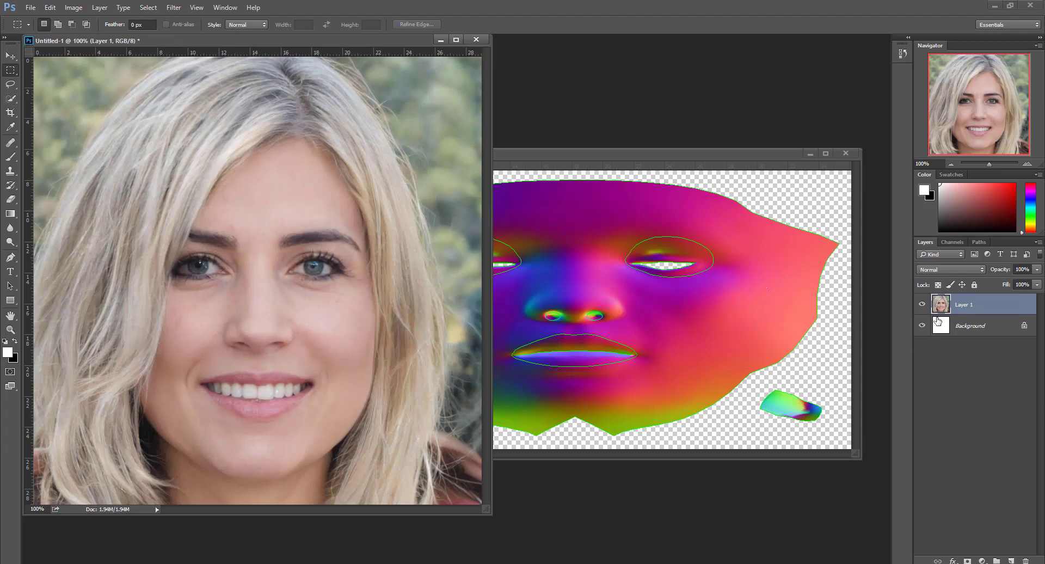
- Copy the face layer into V2-Mask-Template.png, accepting the depth warning, and set its opacity to 81%
drag(962, 306, 636, 345)
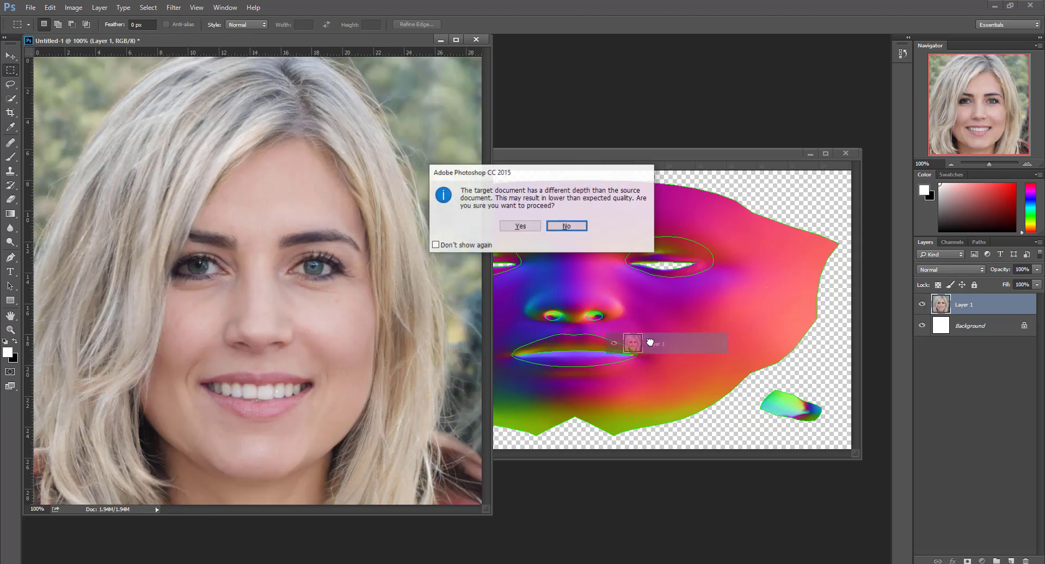
click(518, 227)
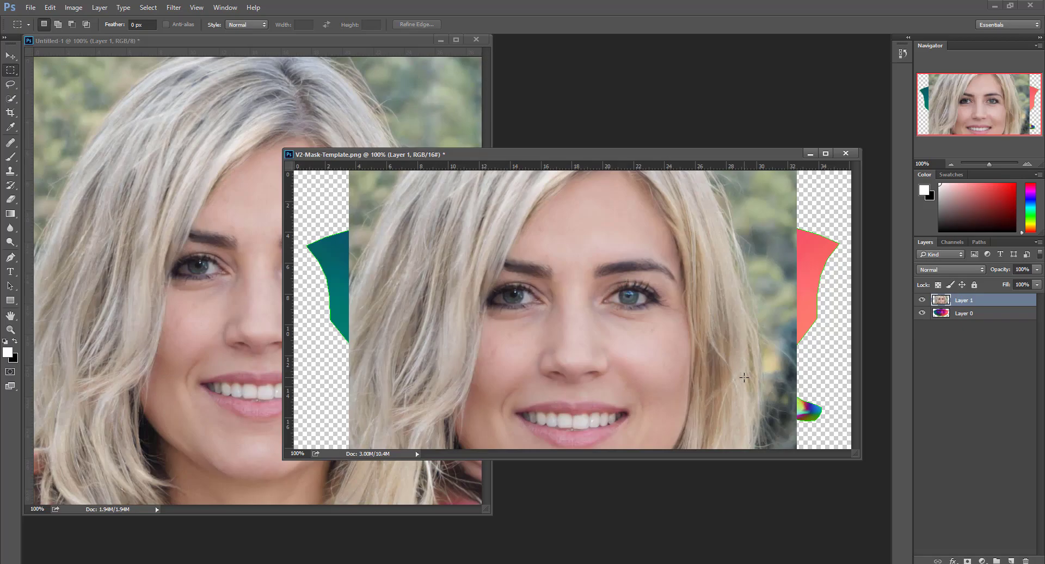
click(1039, 270)
click(1013, 280)
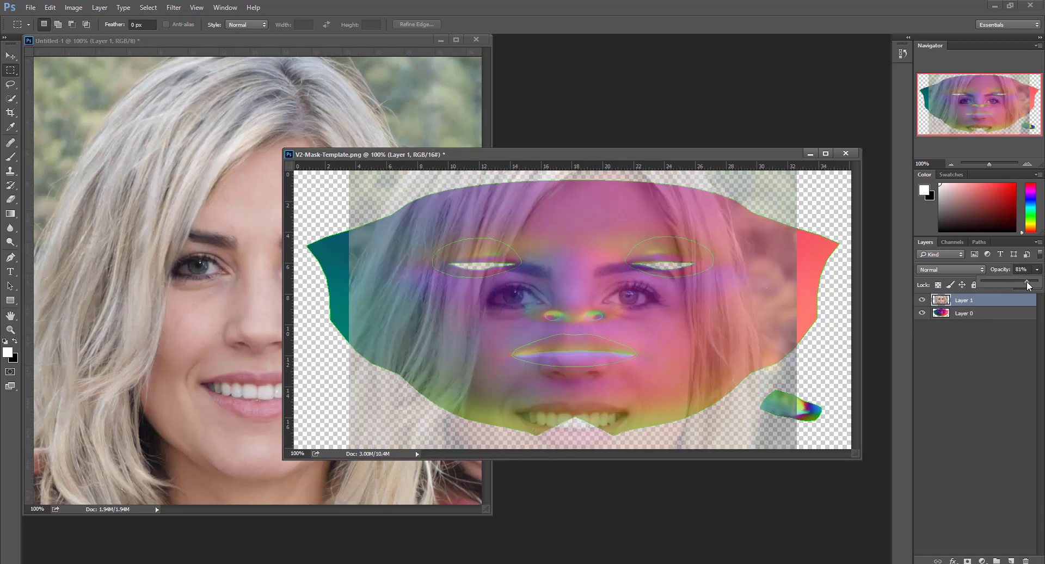
click(1026, 281)
- Move the face upward over the mask and enlarge the document window
click(10, 55)
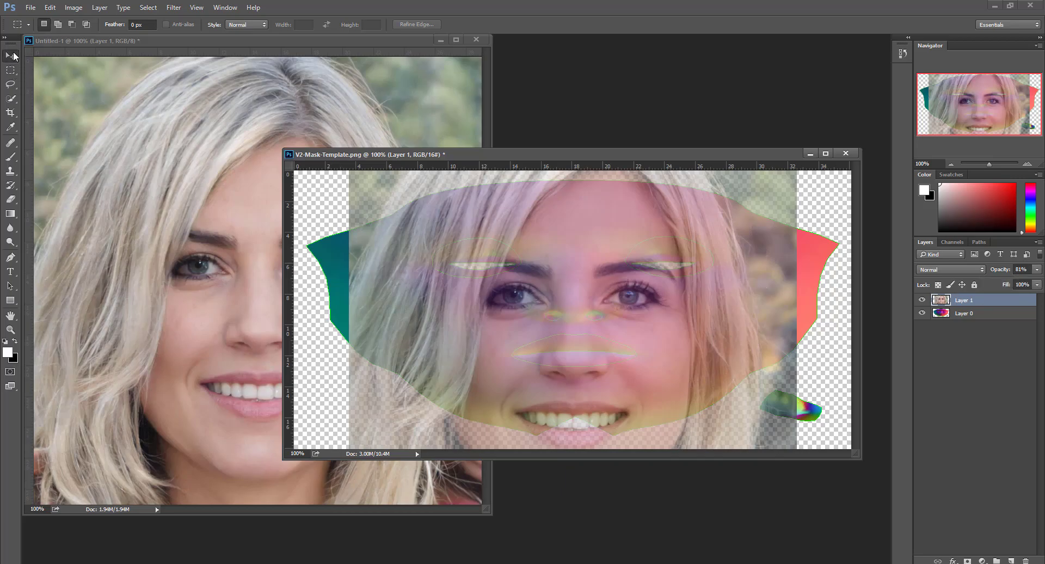
drag(656, 367, 653, 315)
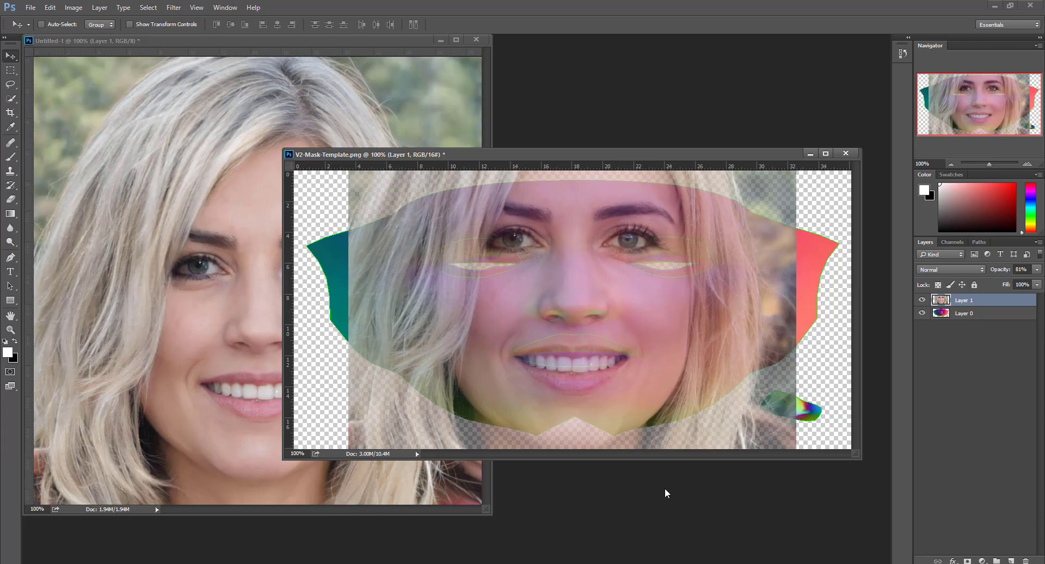
drag(664, 460, 675, 514)
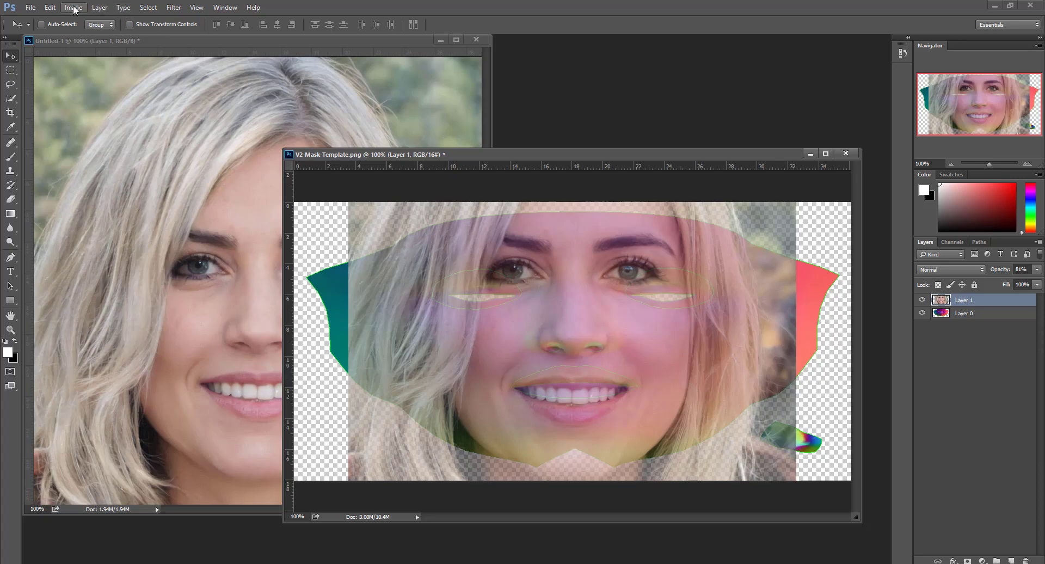
- Turn on Auto-Select and put the face layer into a Warp transform
click(42, 24)
key(ctrl+t)
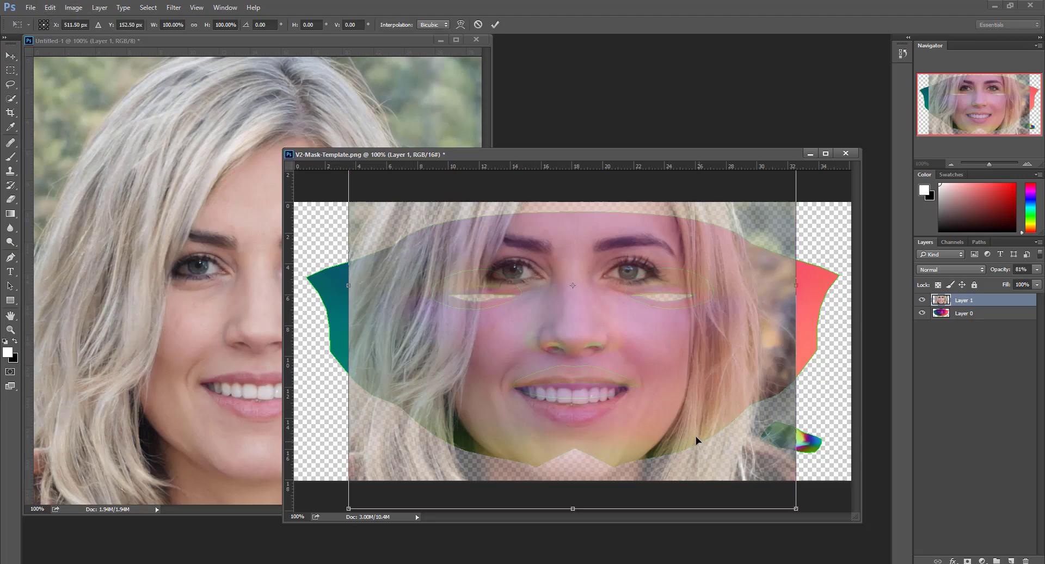
click(51, 8)
mouse_move(102, 231)
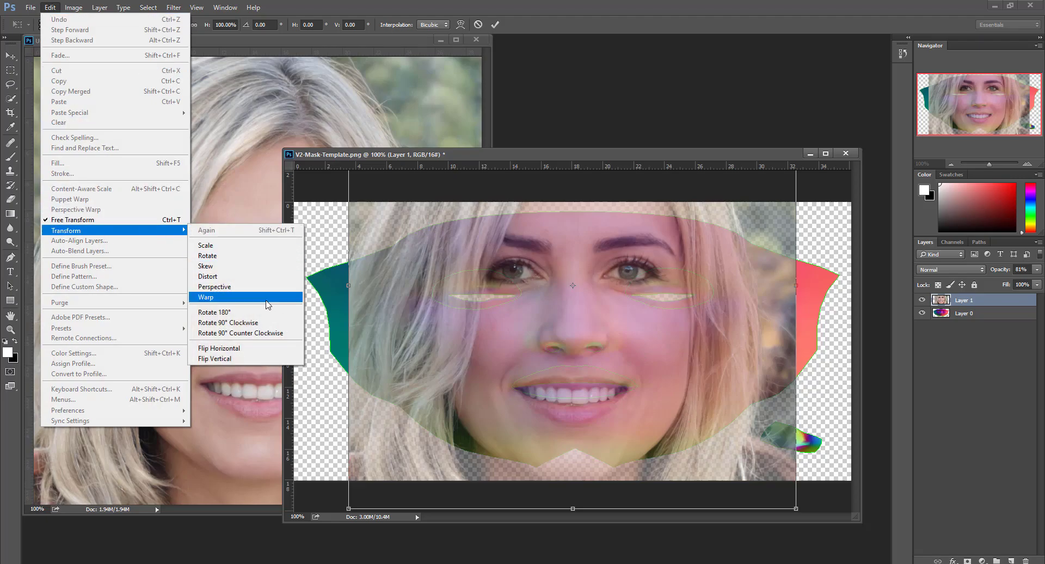
click(258, 297)
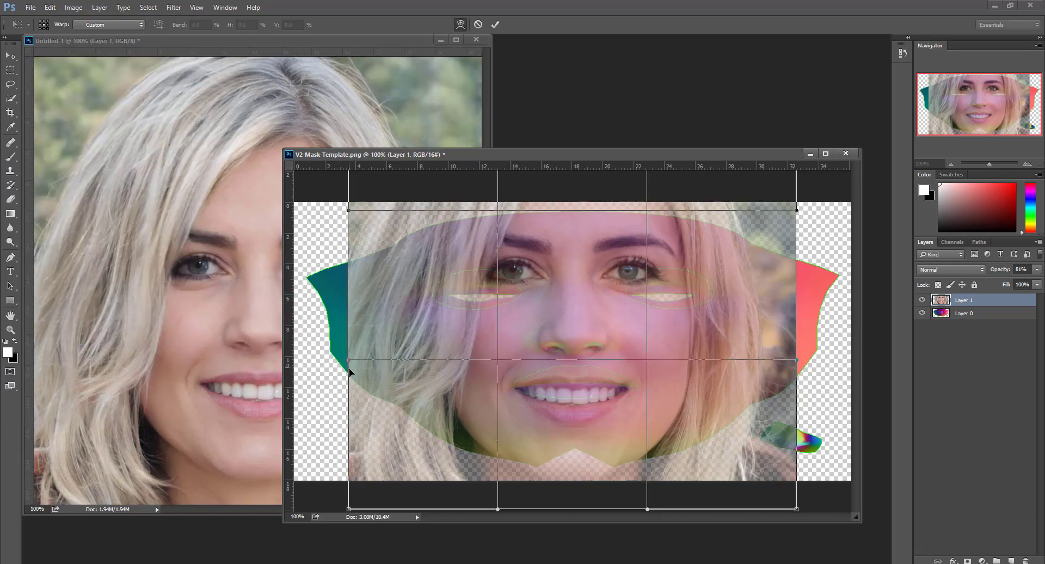
- Stretch the face's sides to the canvas edges and reshape its upper and lower parts
drag(348, 337, 287, 353)
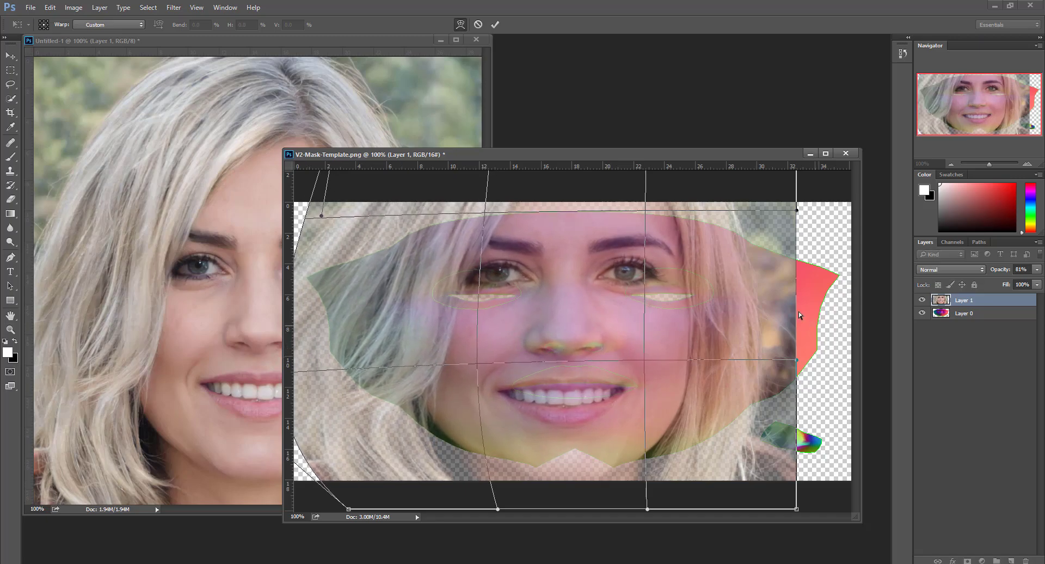
drag(798, 317, 875, 330)
drag(593, 355, 593, 348)
drag(487, 217, 461, 233)
drag(648, 229, 691, 237)
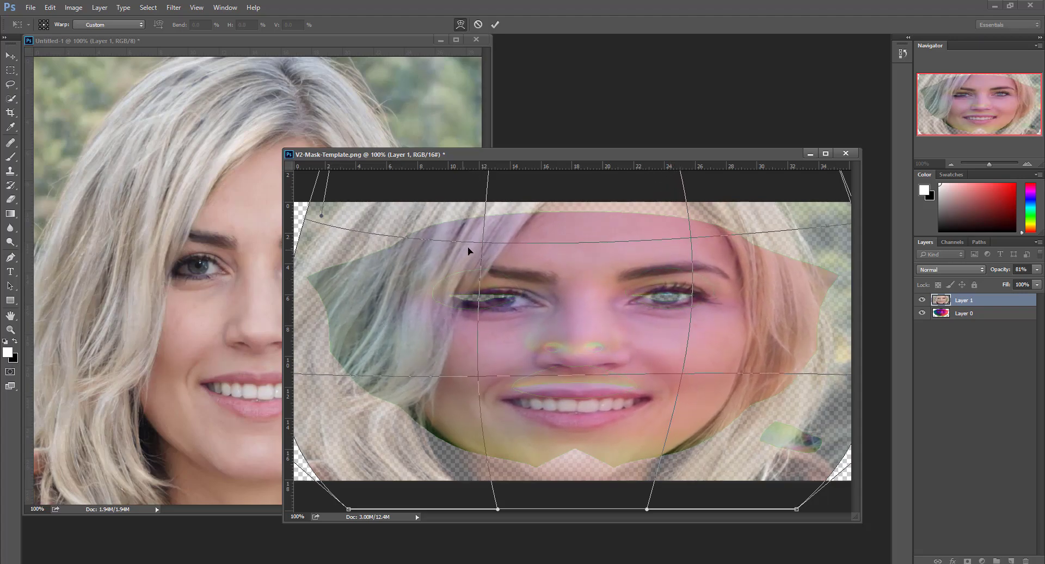
drag(480, 254, 456, 250)
drag(700, 294, 702, 294)
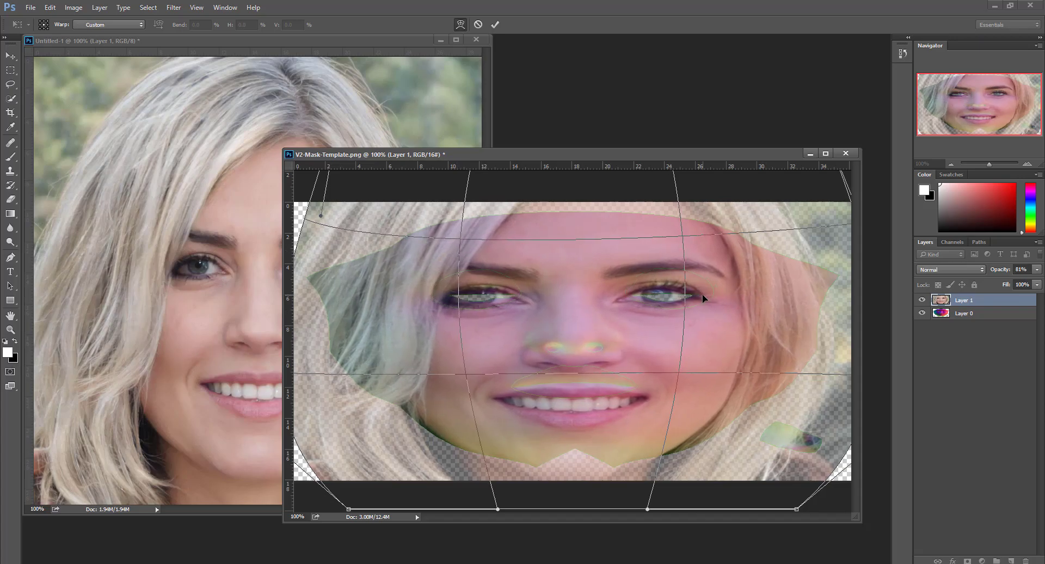
mouse_move(574, 377)
mouse_down()
mouse_move(573, 397)
mouse_move(572, 357)
mouse_up()
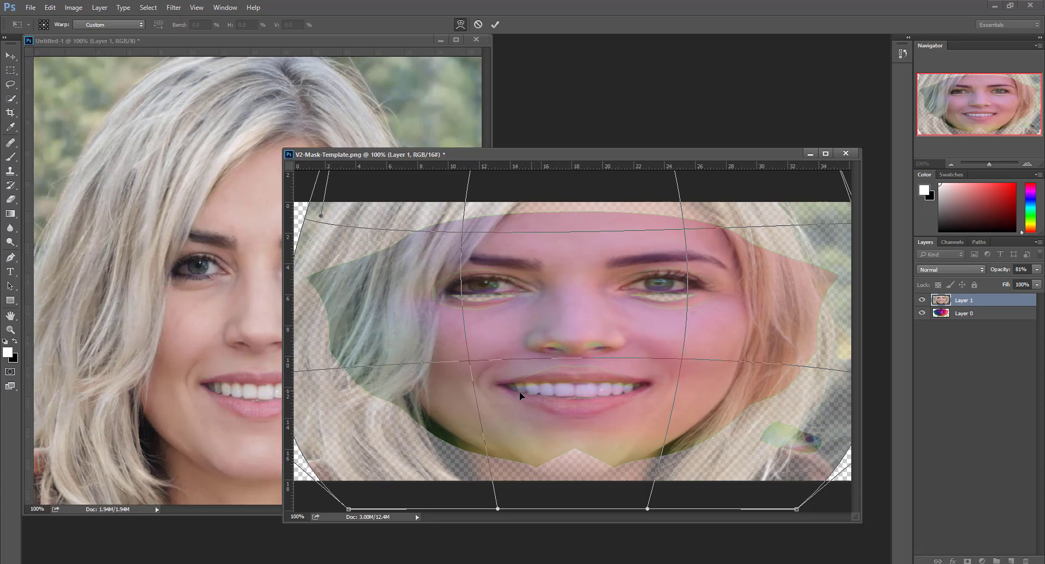
- Fine-tune the warp so eyes, nose and mouth match the template, then commit it
drag(470, 360, 481, 359)
drag(688, 357, 668, 355)
drag(680, 229, 693, 244)
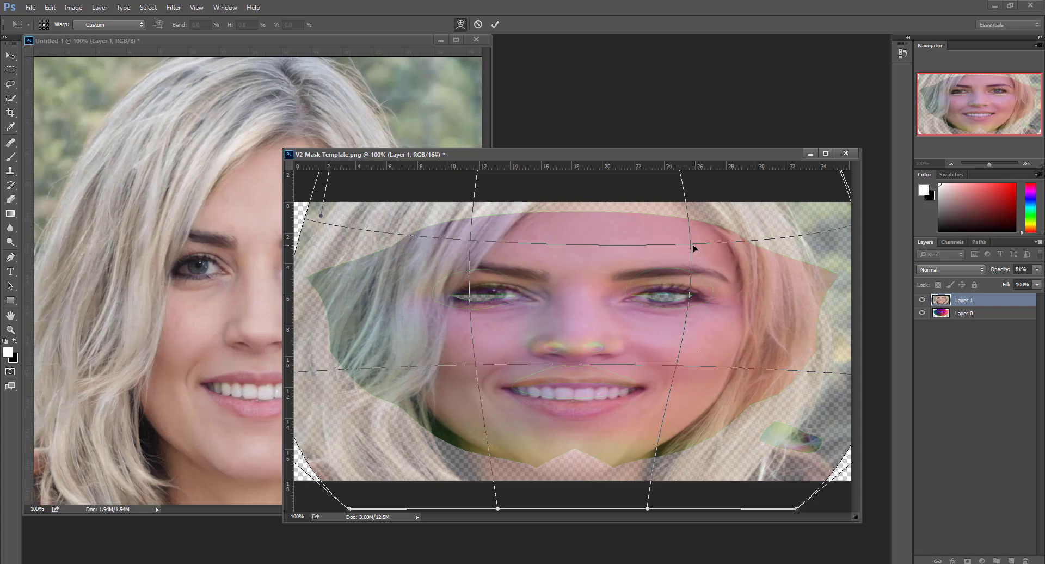
drag(469, 238, 453, 242)
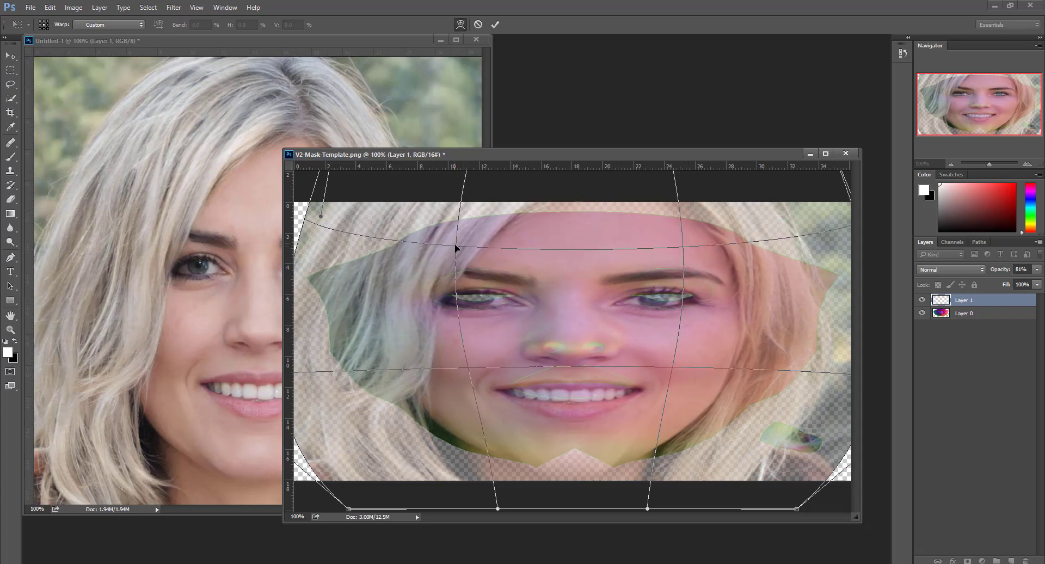
drag(618, 359, 626, 346)
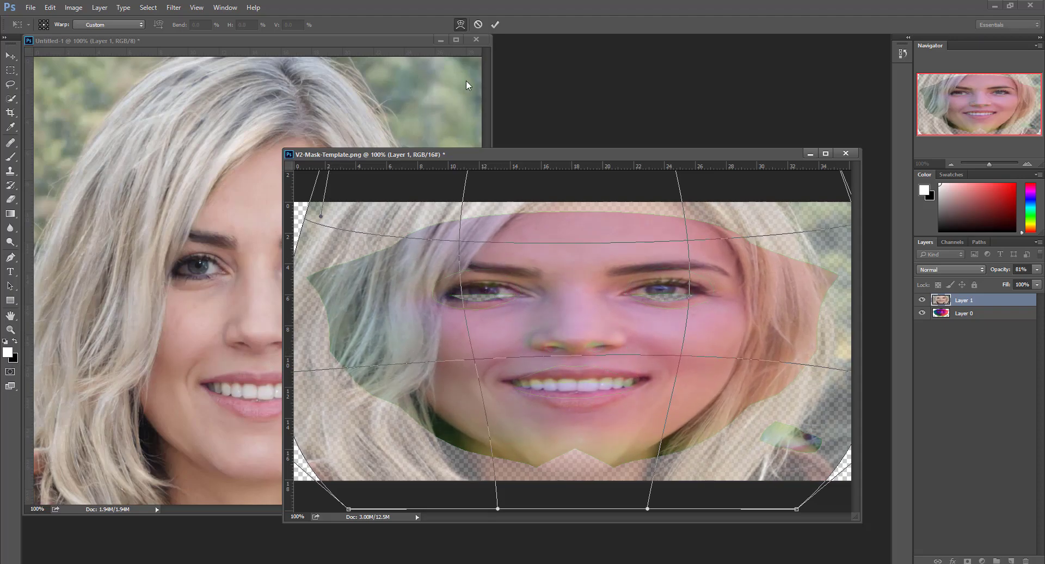
click(495, 23)
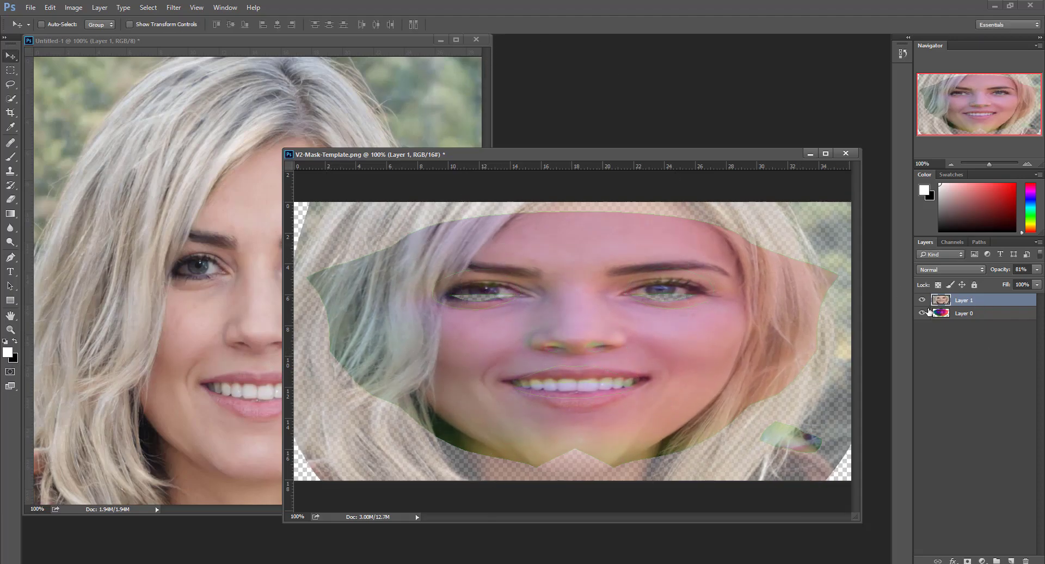
- Set the warped face layer's opacity to 100%
click(1038, 270)
drag(1034, 282, 1040, 282)
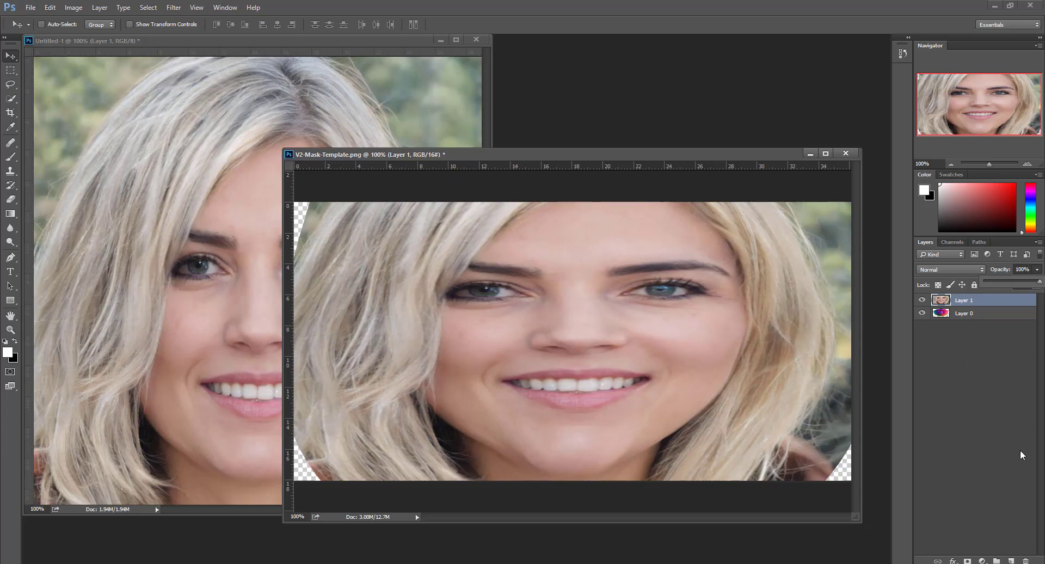
click(970, 301)
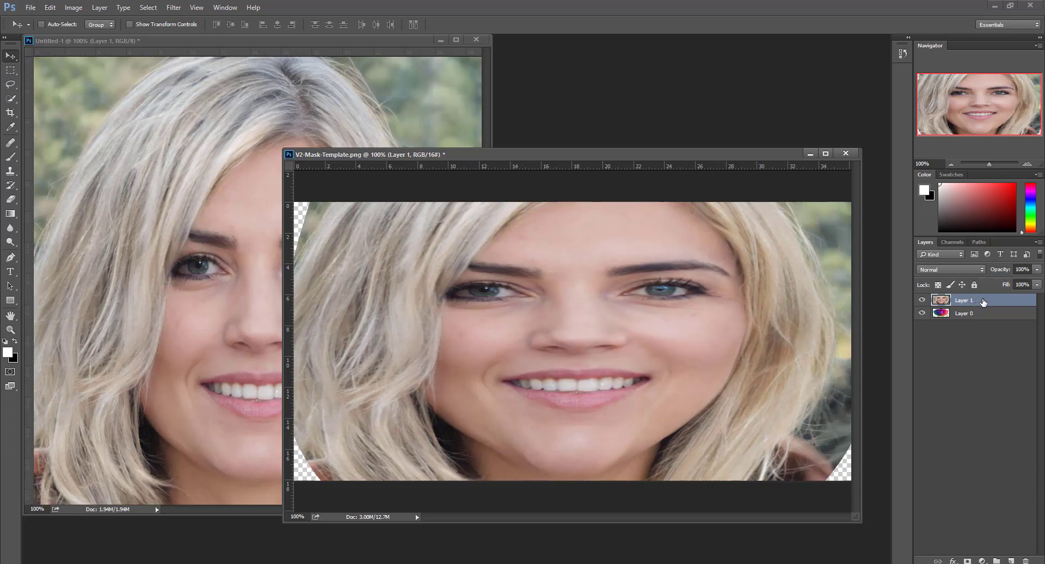
- Duplicate the face layer and flip the copy horizontally
drag(989, 302, 1011, 560)
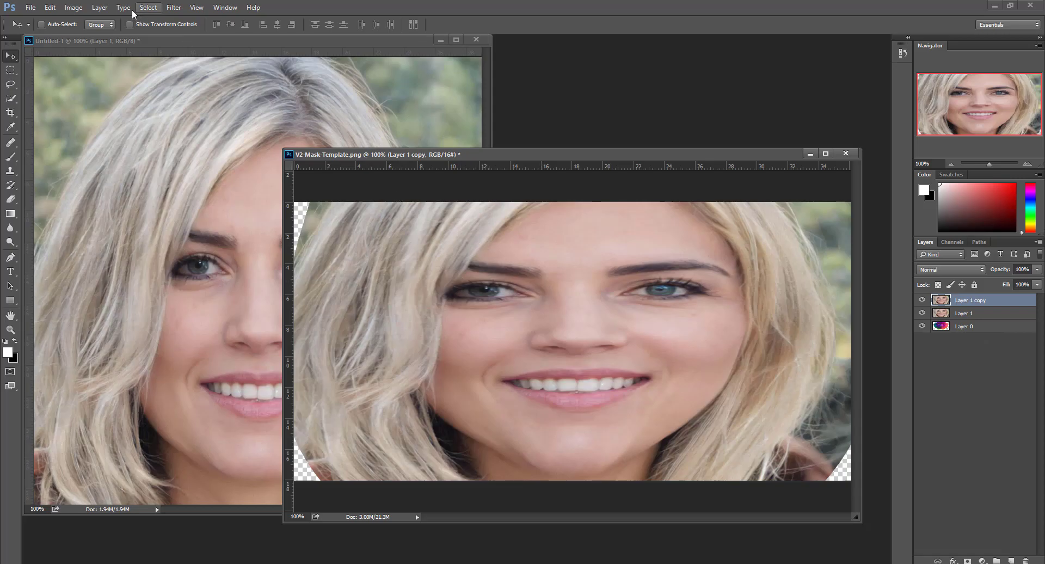
click(30, 8)
mouse_move(50, 7)
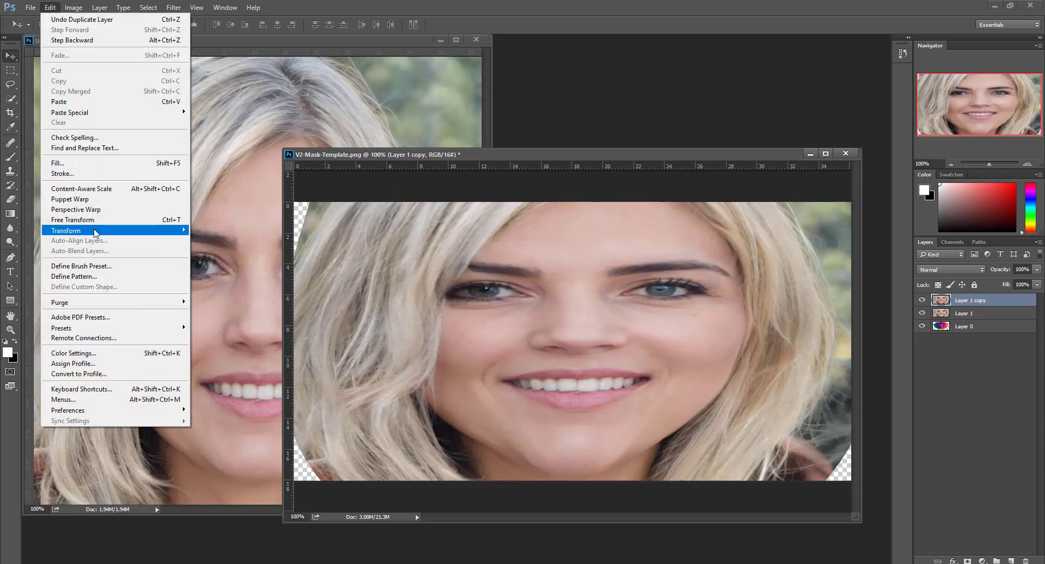
mouse_move(94, 231)
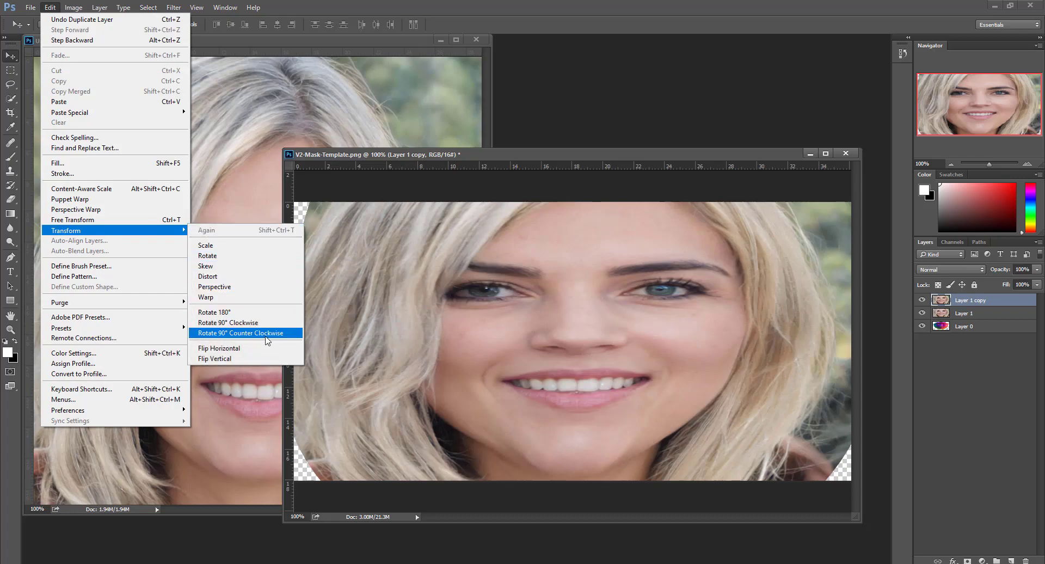
click(266, 348)
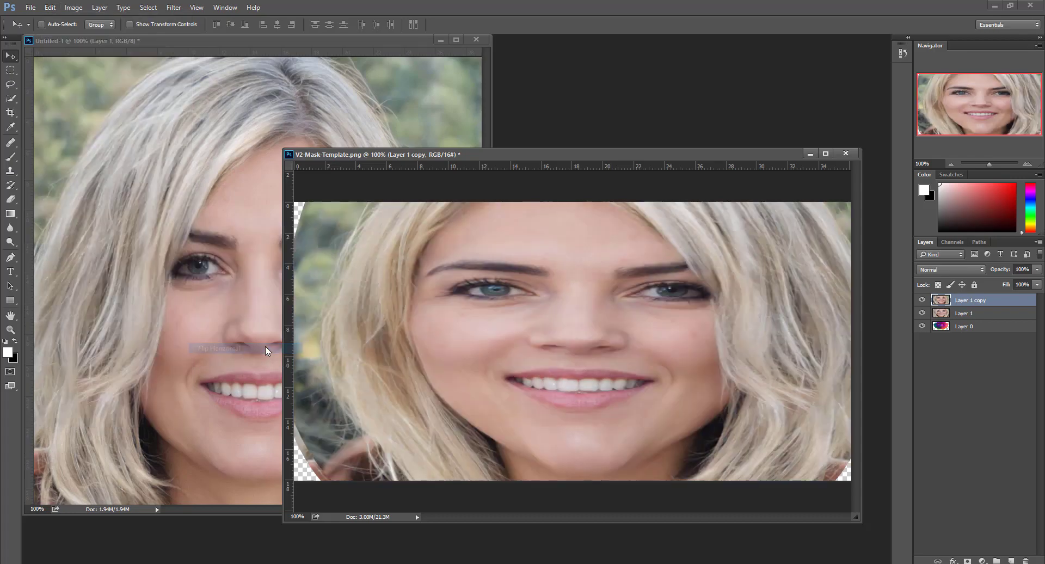
- Marquee-select the left half of Layer 1 copy and delete it
click(11, 71)
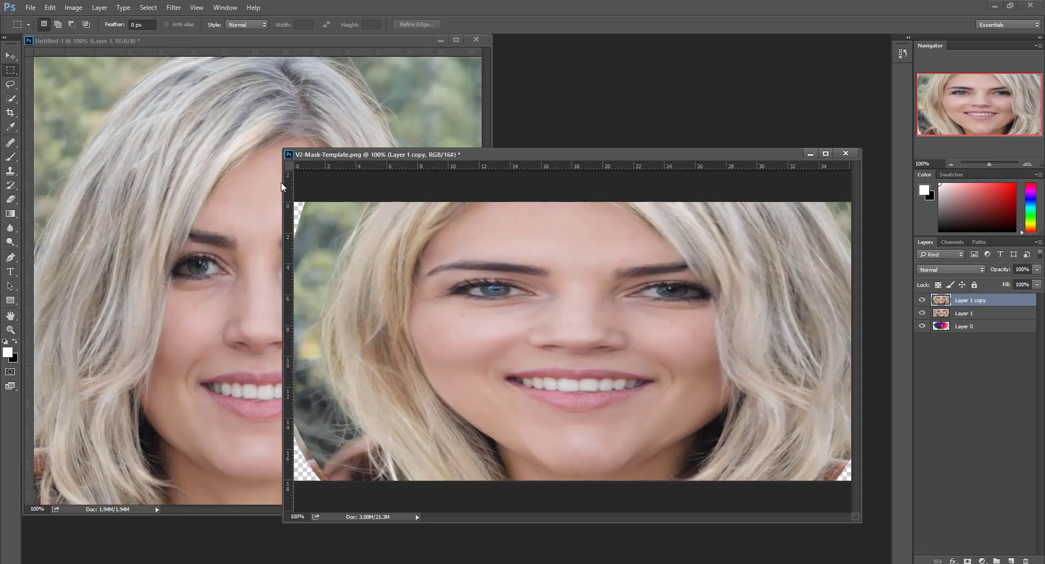
drag(281, 182, 116, 186)
drag(211, 202, 537, 505)
key(shift)
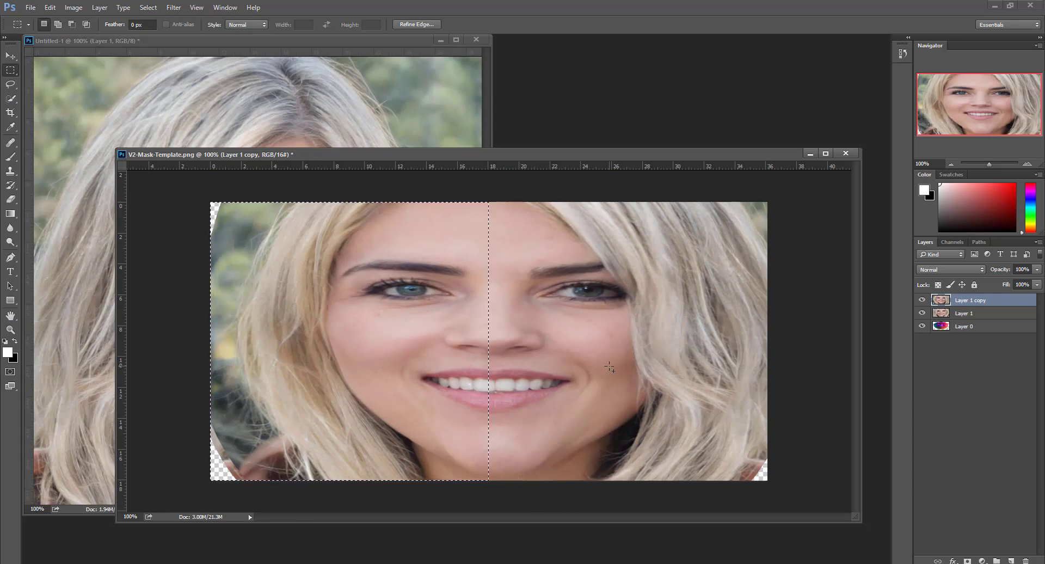
key(Delete)
key(ctrl+d)
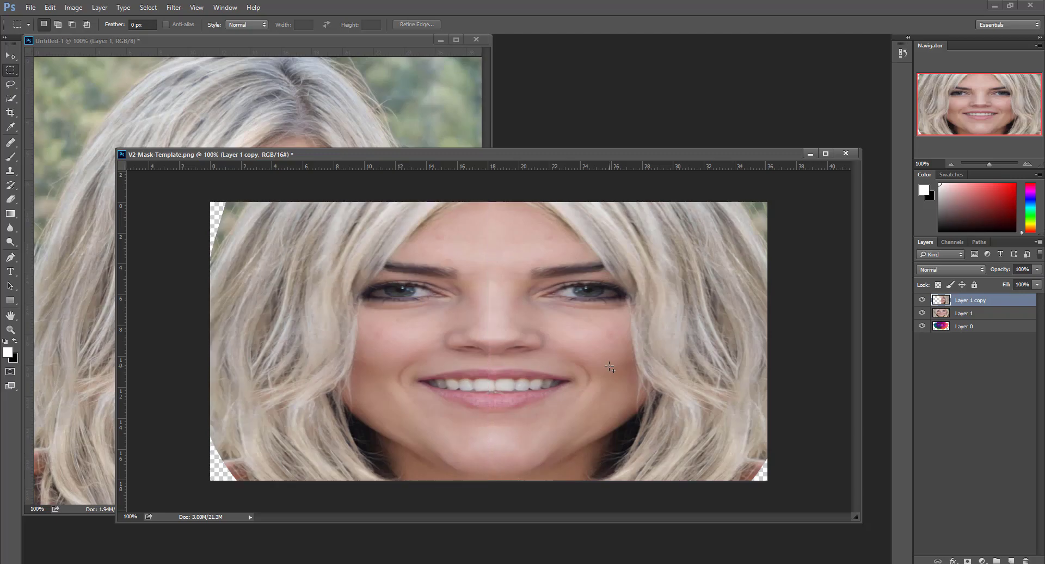
- Reselect, invert to the right half, delete that instead, and deselect before choosing the Eraser
key(ctrl+shift+d)
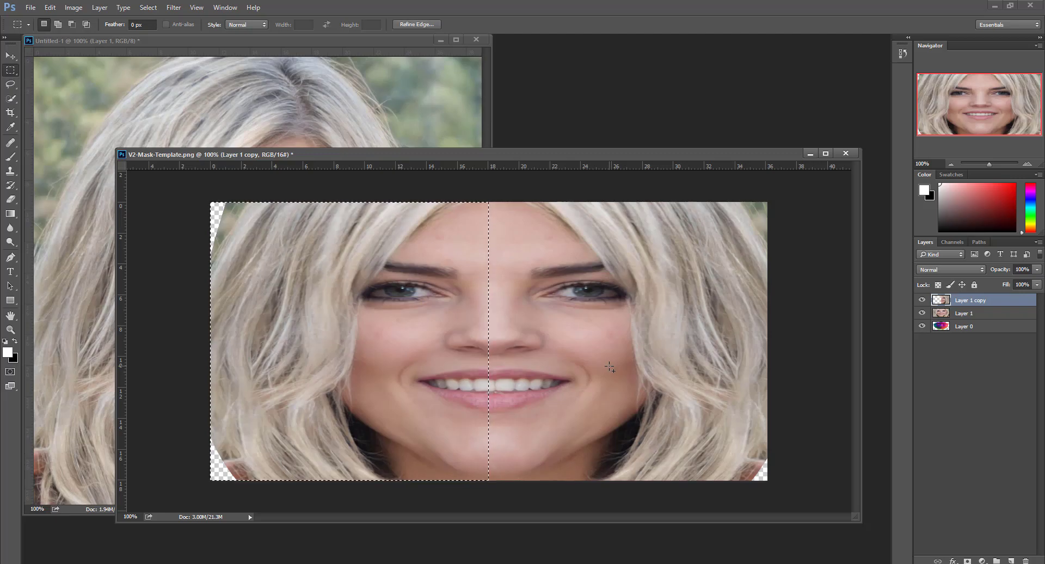
key(Delete)
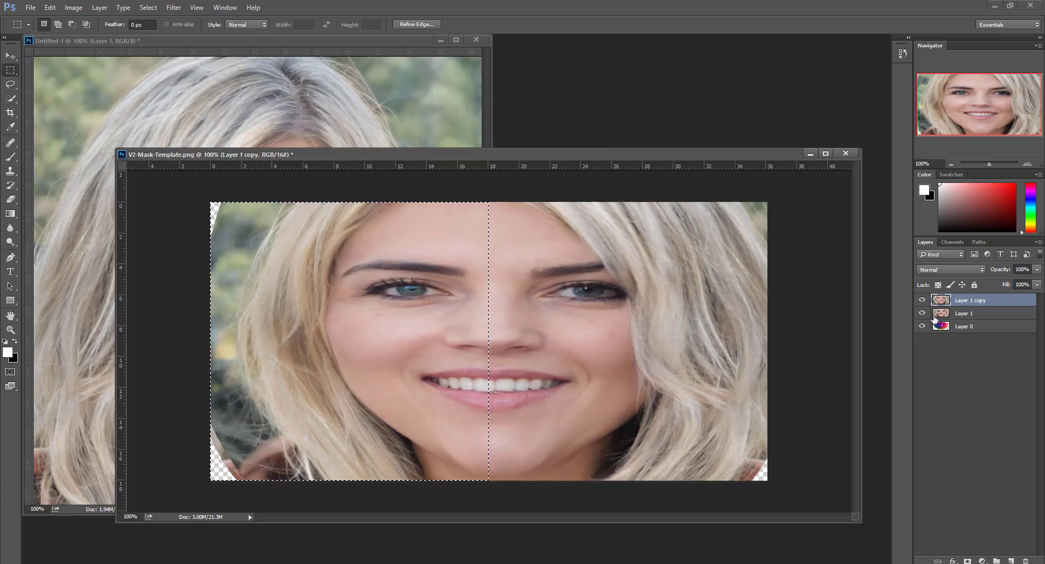
key(ctrl+shift+i)
key(Delete)
key(ctrl+d)
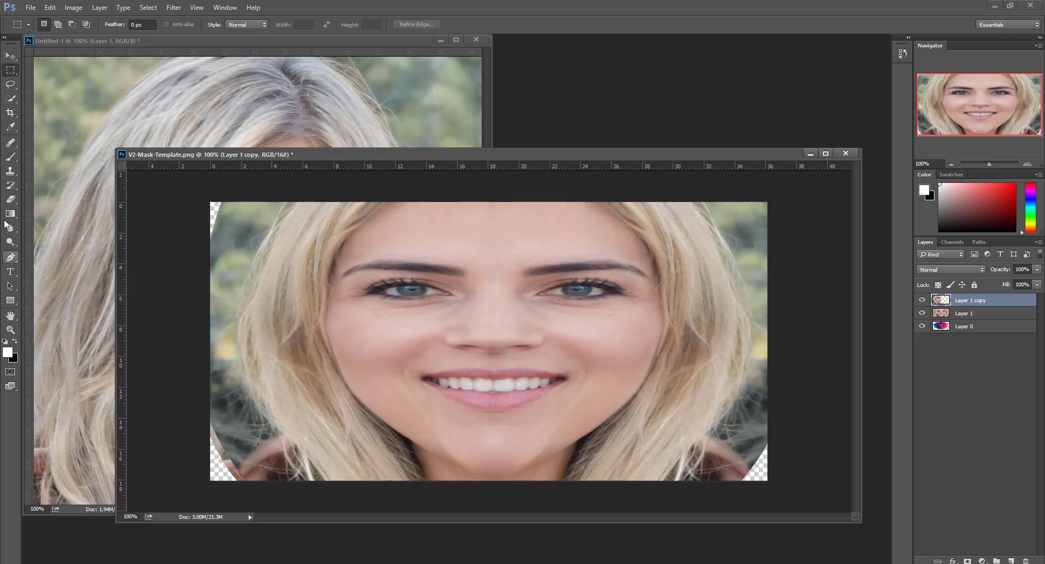
click(10, 199)
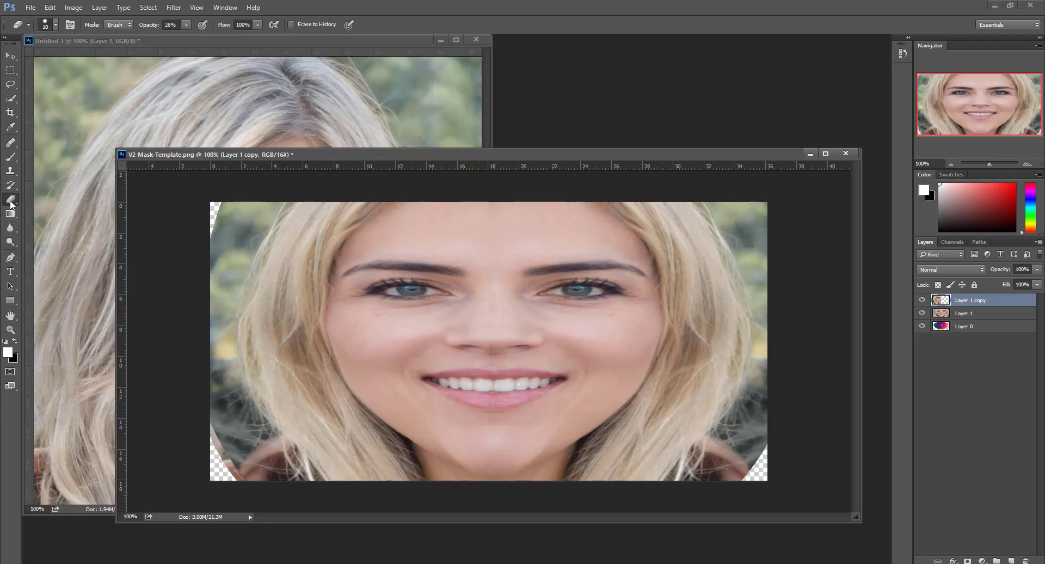
- Raise the eraser size to 35 and hide Layer 1 copy to reveal the colourful mask template
key(bracketright)
key(bracketright)
key(bracketright)
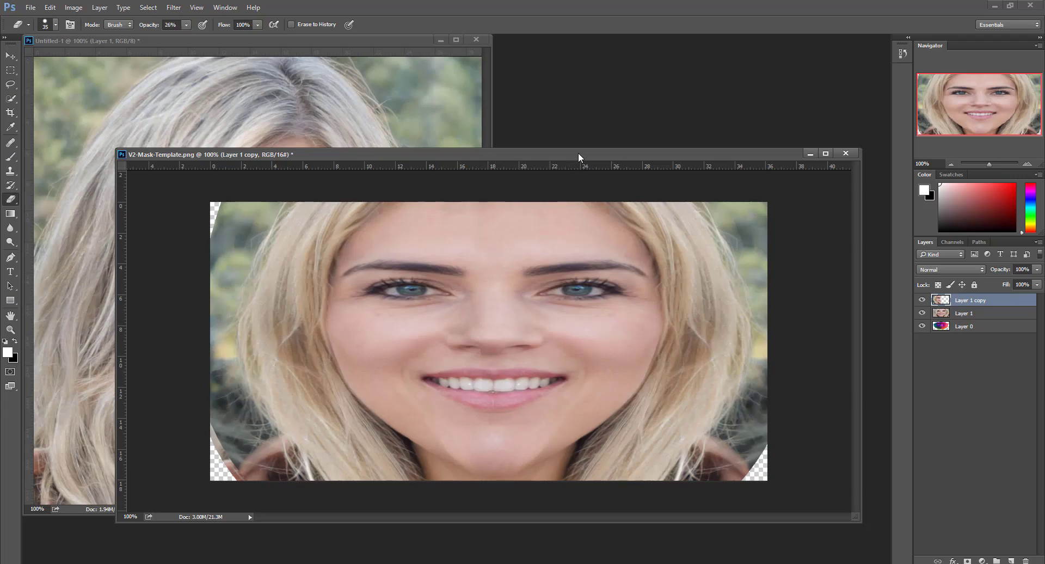
drag(579, 157, 553, 154)
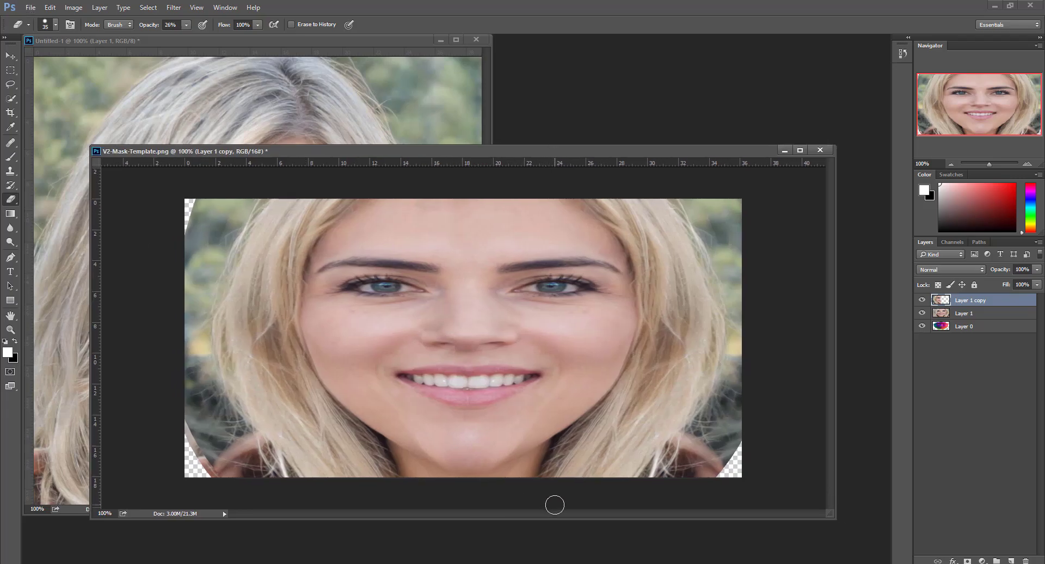
key(F9)
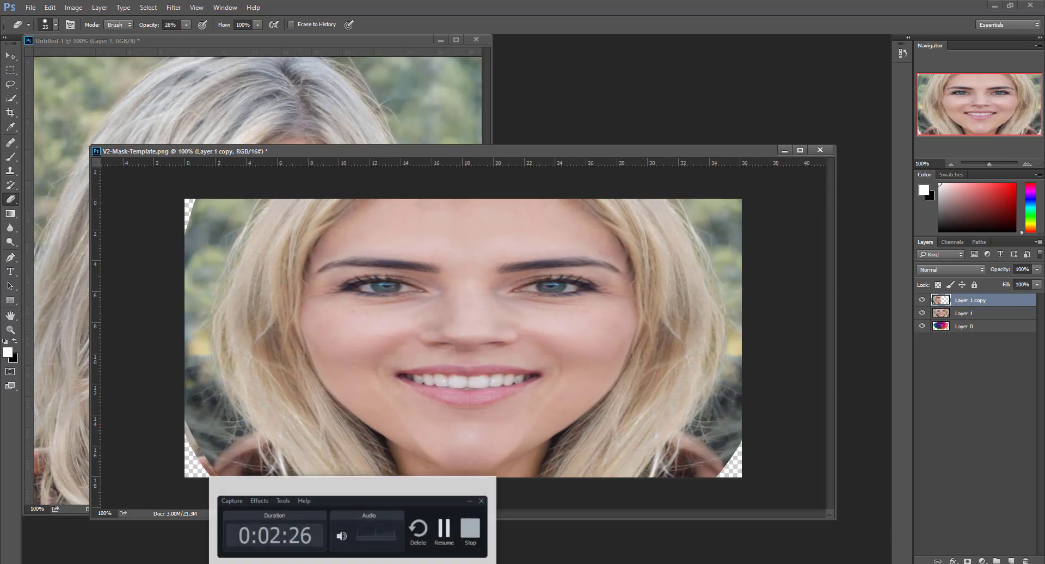
key(F9)
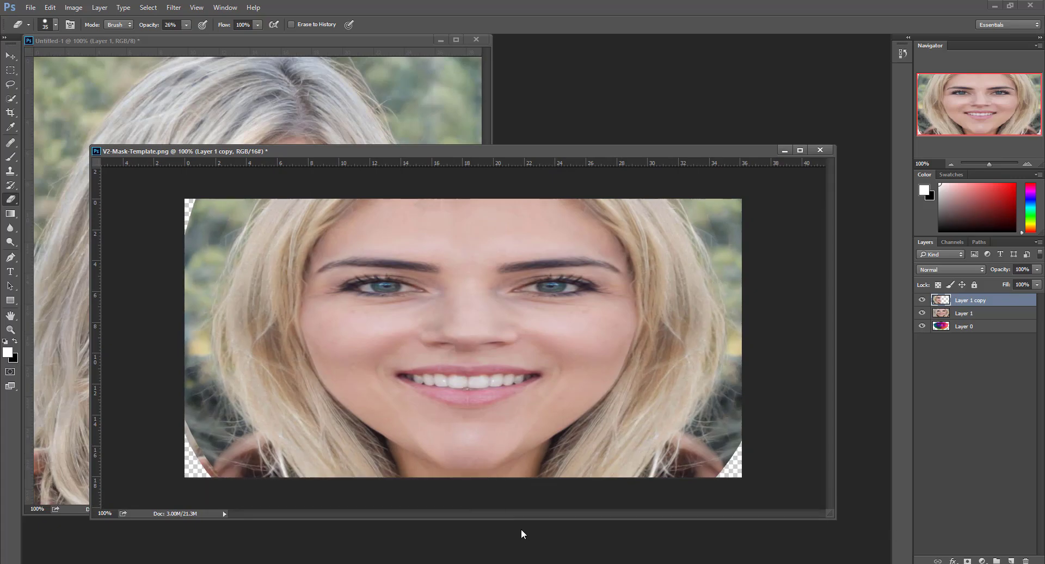
key(F9)
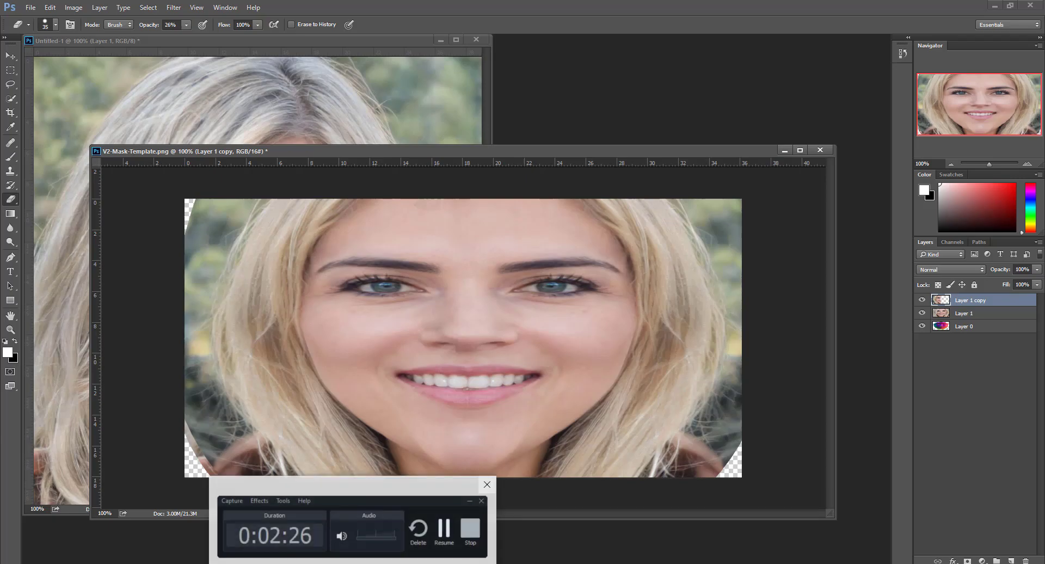
key(F9)
click(922, 301)
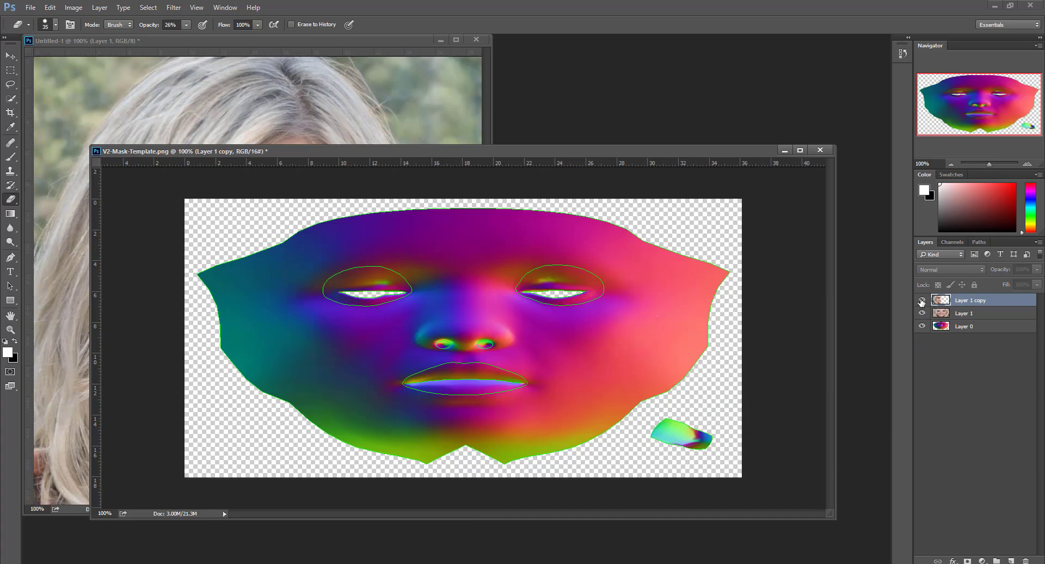
- Show Layer 1 copy again, select it together with Layer 1, and merge them into one layer
click(922, 301)
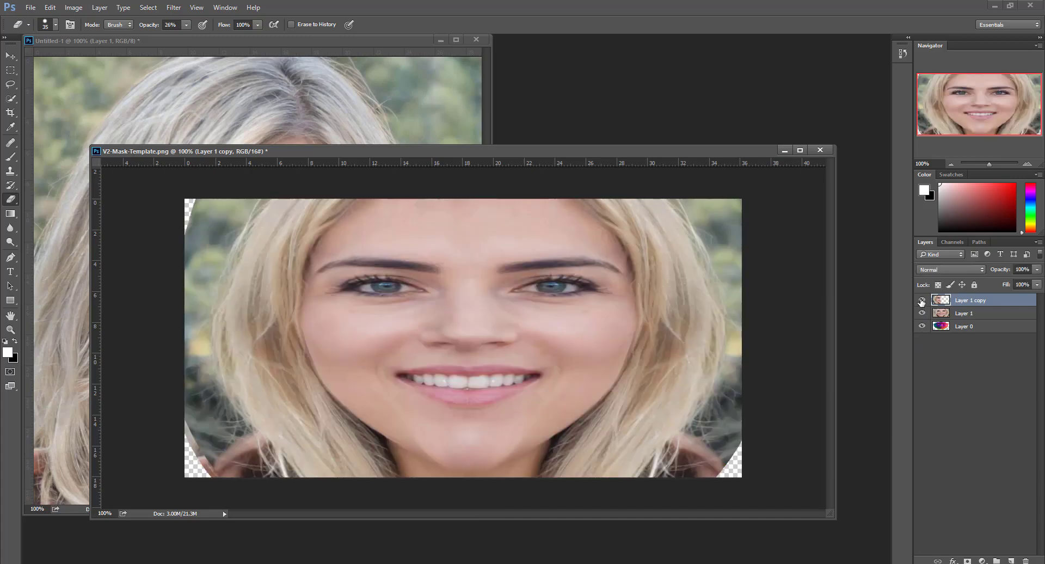
click(1018, 314)
click(1023, 302)
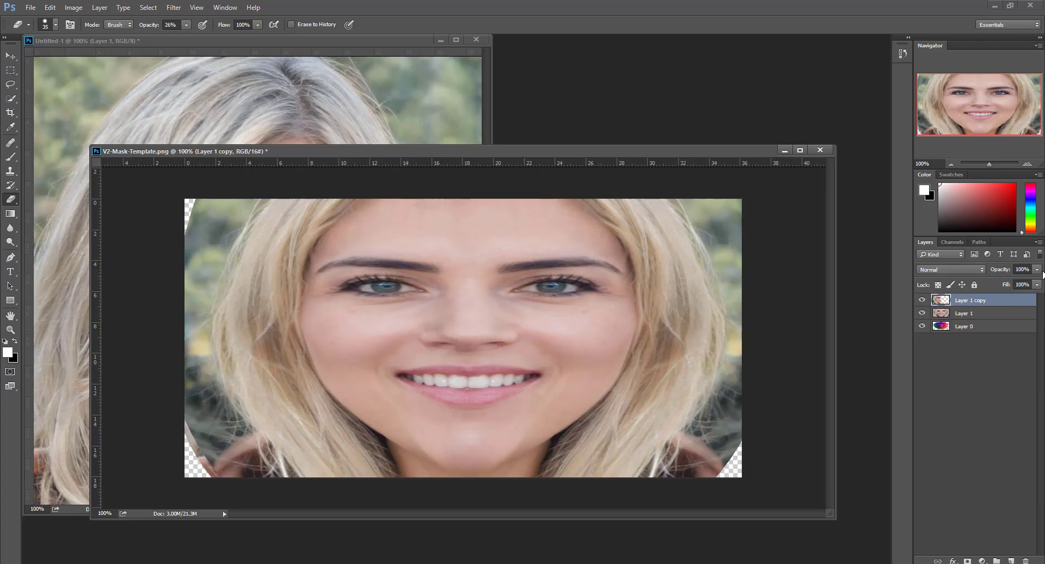
shift+click(997, 313)
click(1039, 244)
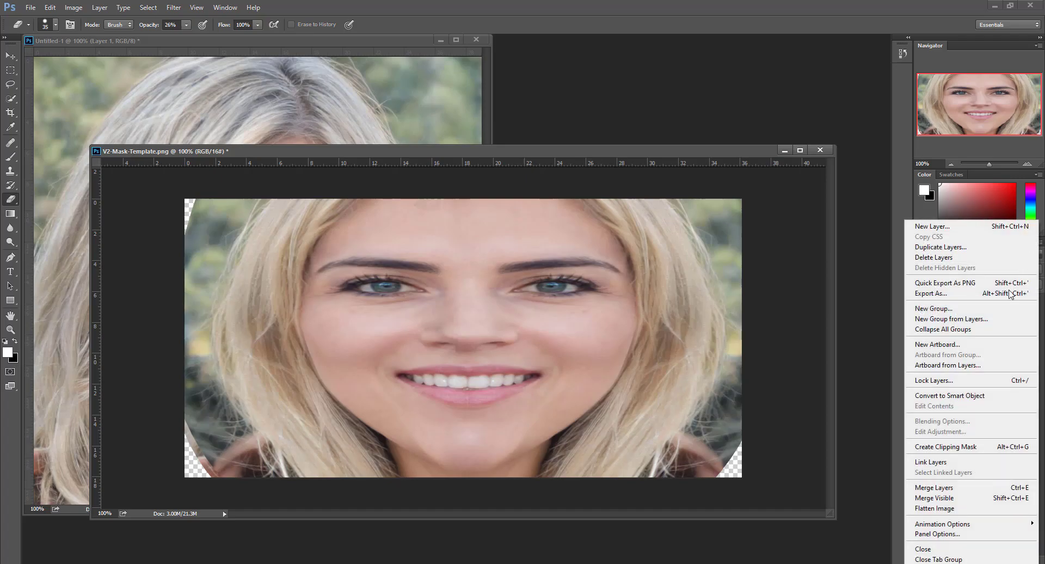
click(972, 489)
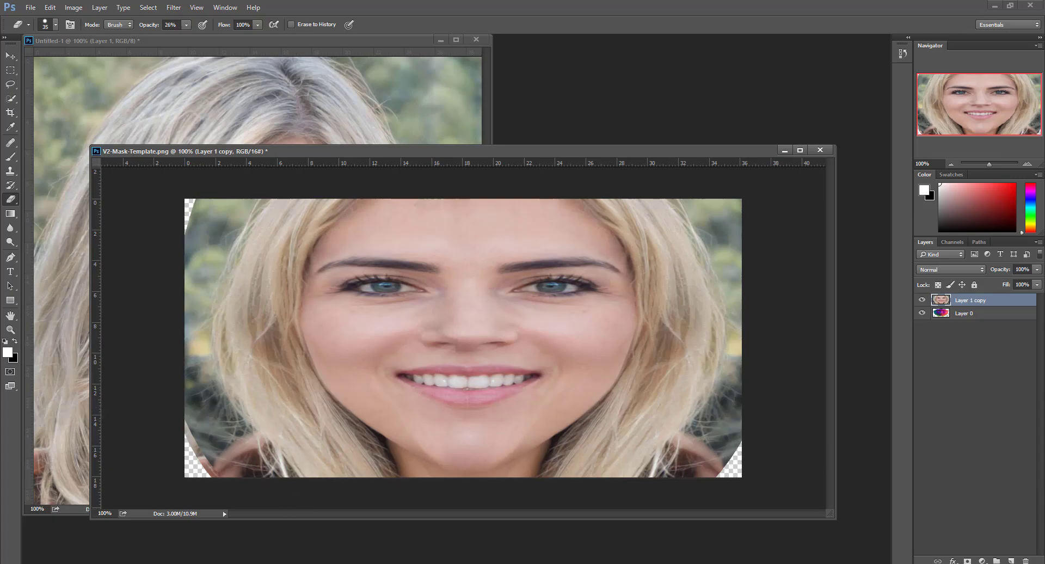
key(F10)
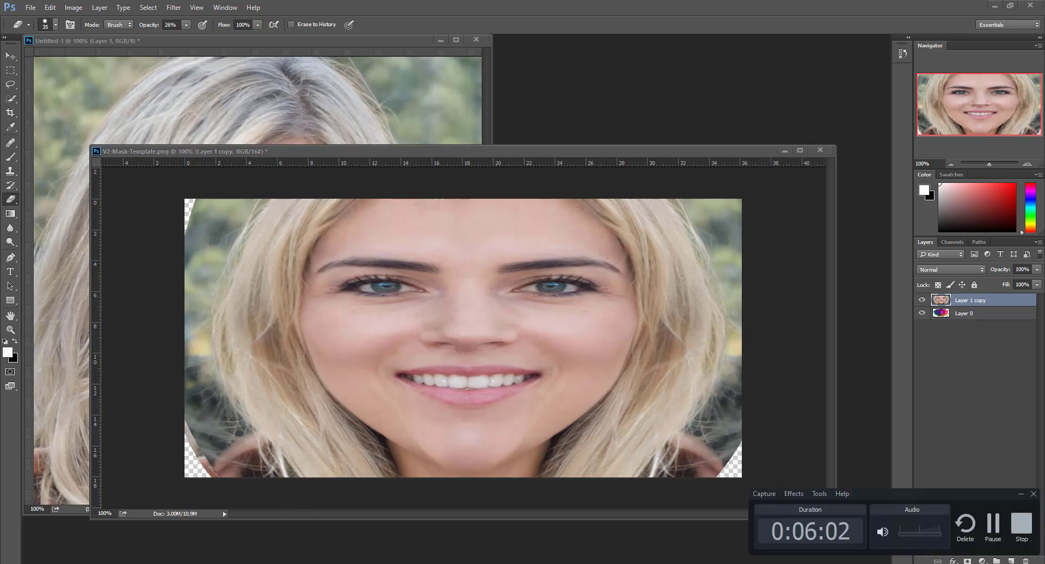
click(994, 527)
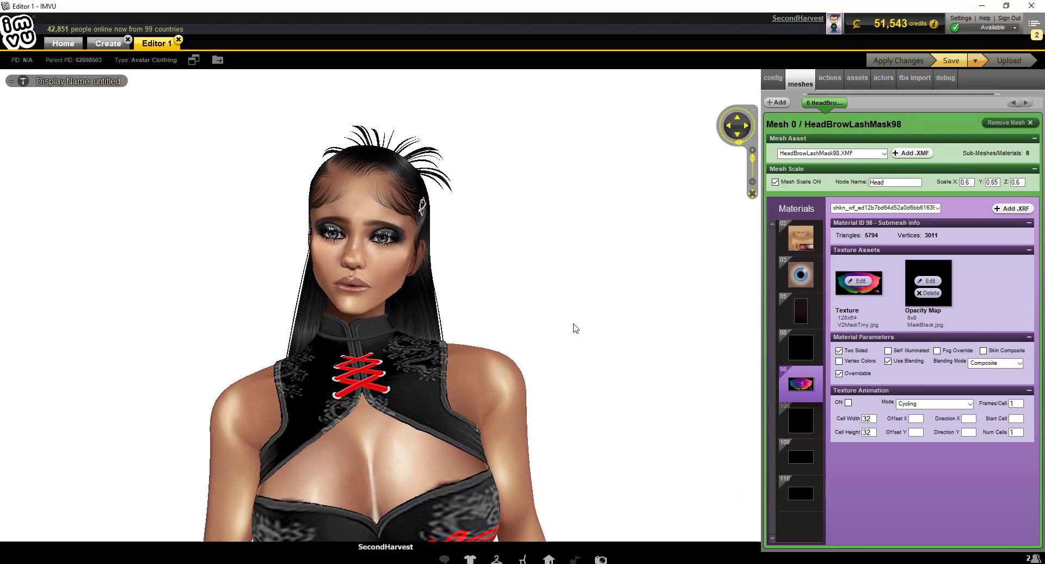
- Briefly show and hide My Rooms, then choose Edit on the head's Texture thumbnail under Texture Assets
click(549, 559)
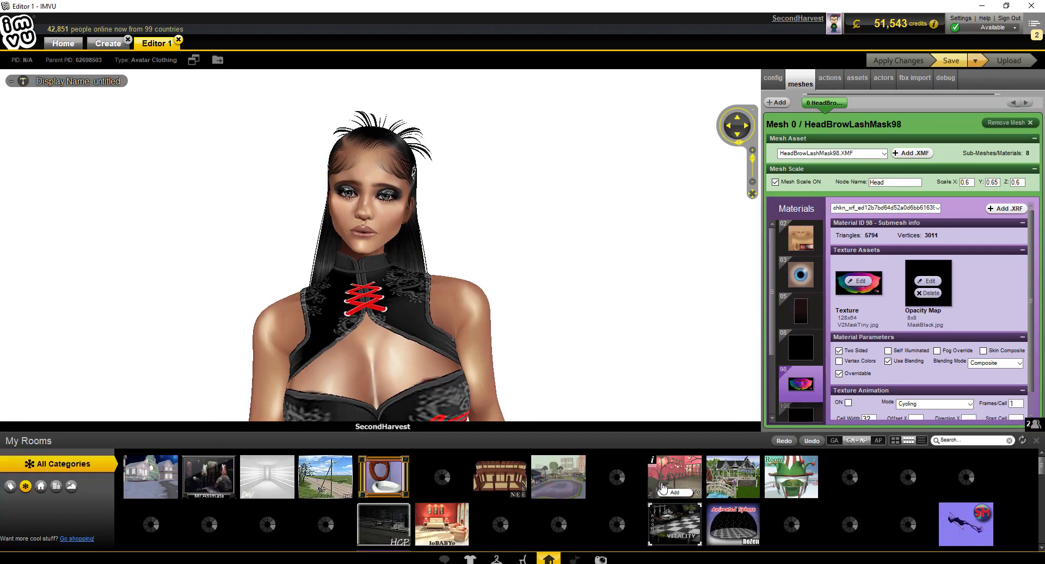
mouse_move(770, 492)
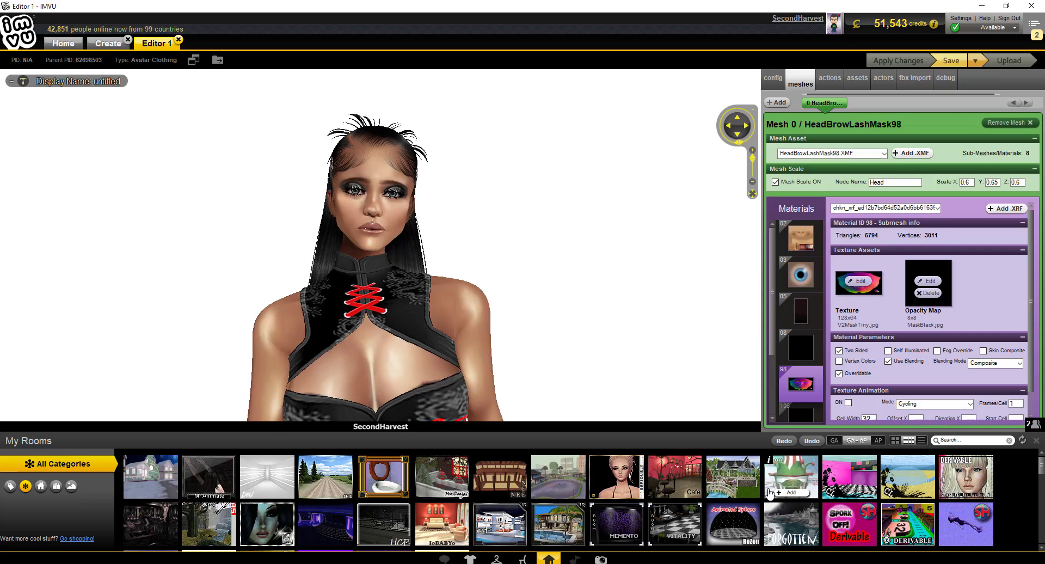
mouse_move(967, 479)
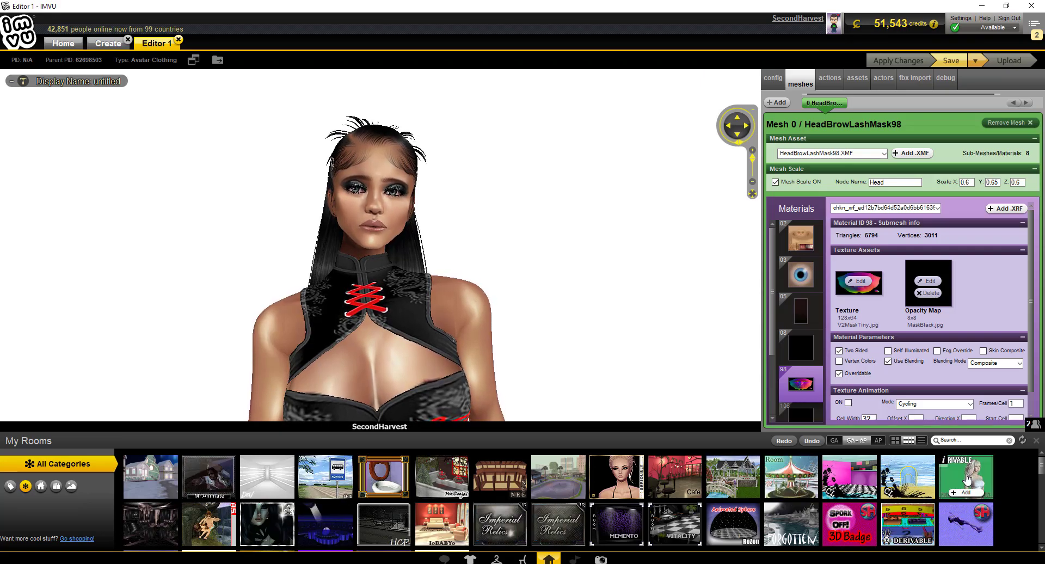
click(1036, 440)
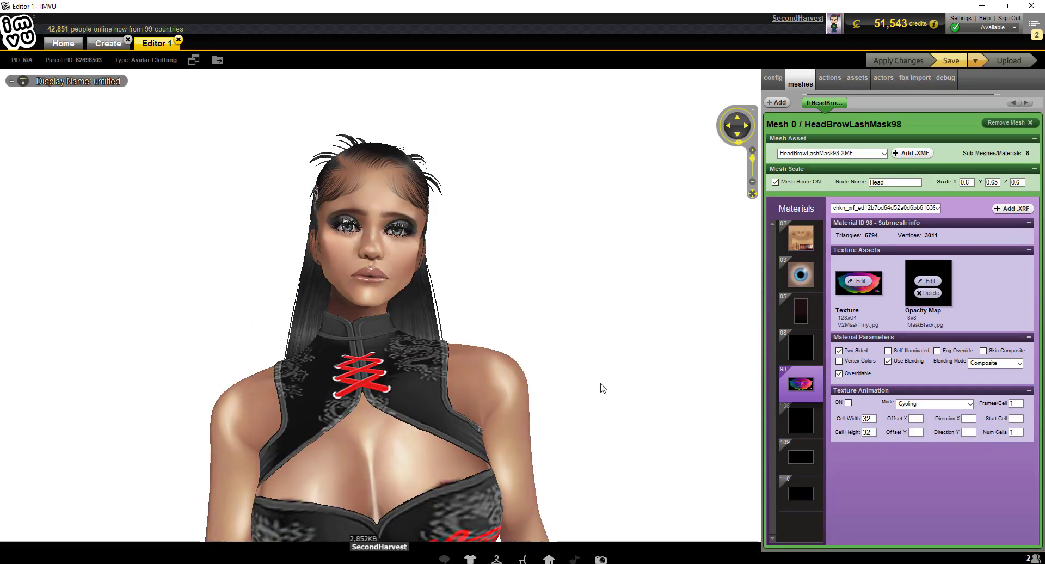
click(861, 281)
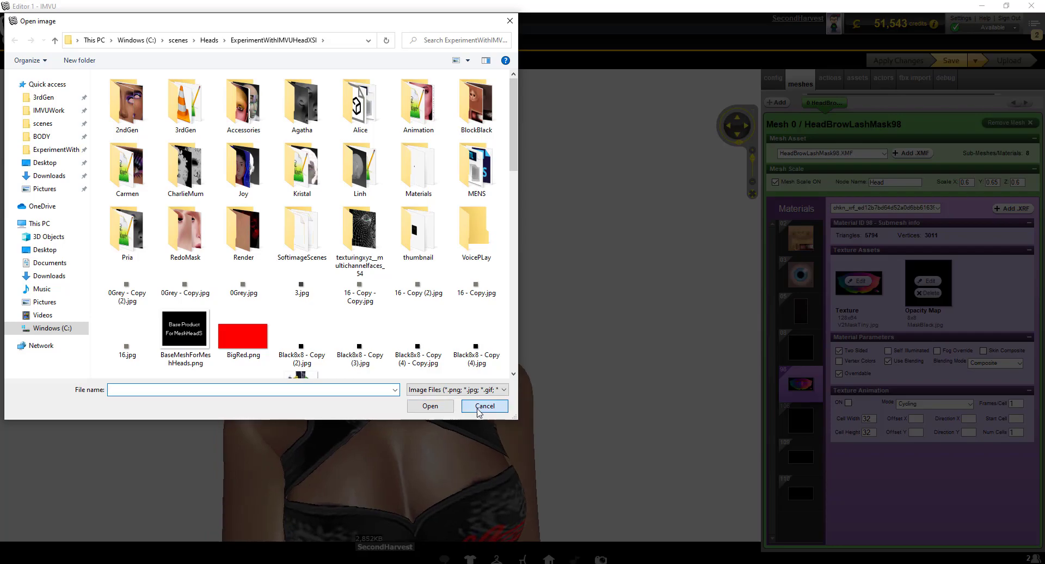
- Cancel the Open image dialog without picking a new head texture
click(484, 407)
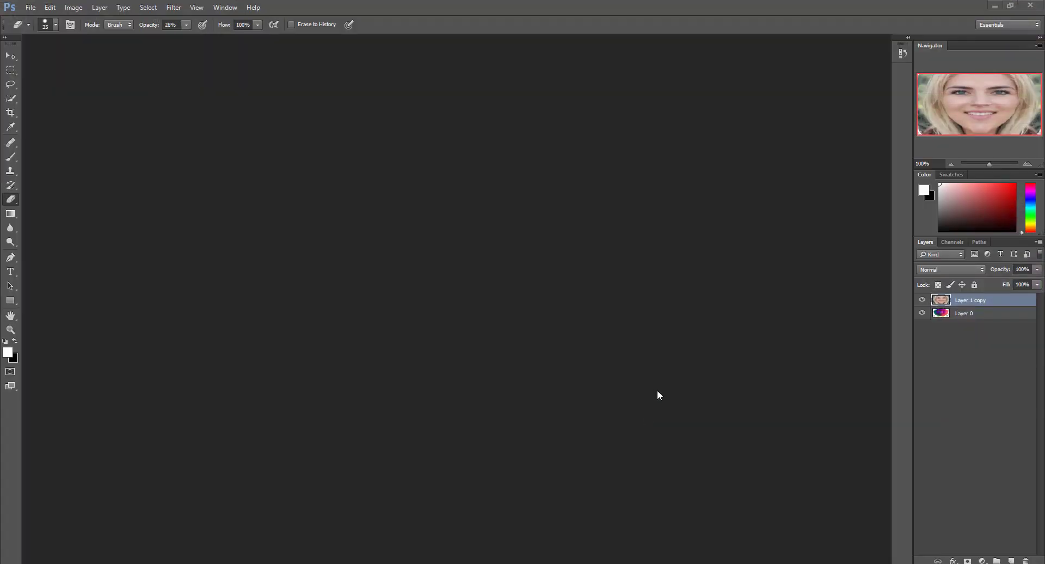